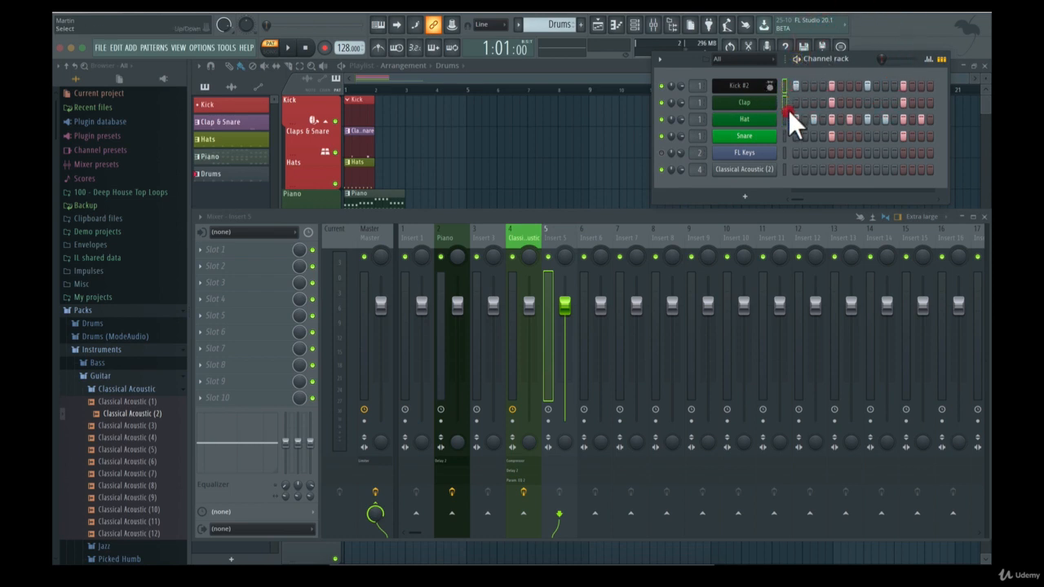
Route the Kick #2, Clap, Hat and Snare channels to consecutive mixer tracks starting from Insert 5.
left_click(786, 133)
right_click(559, 233)
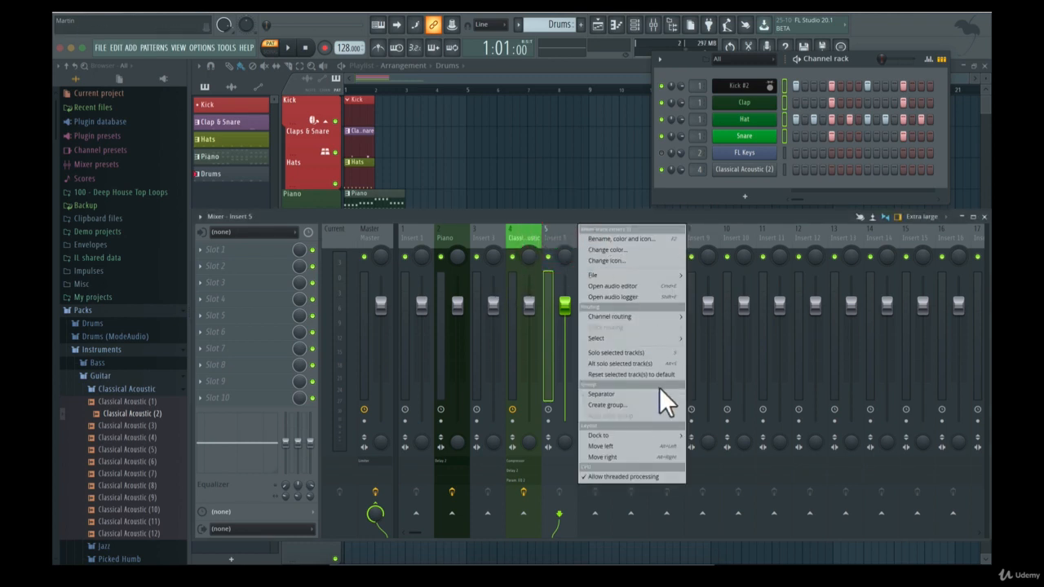
mouse_move(684, 311)
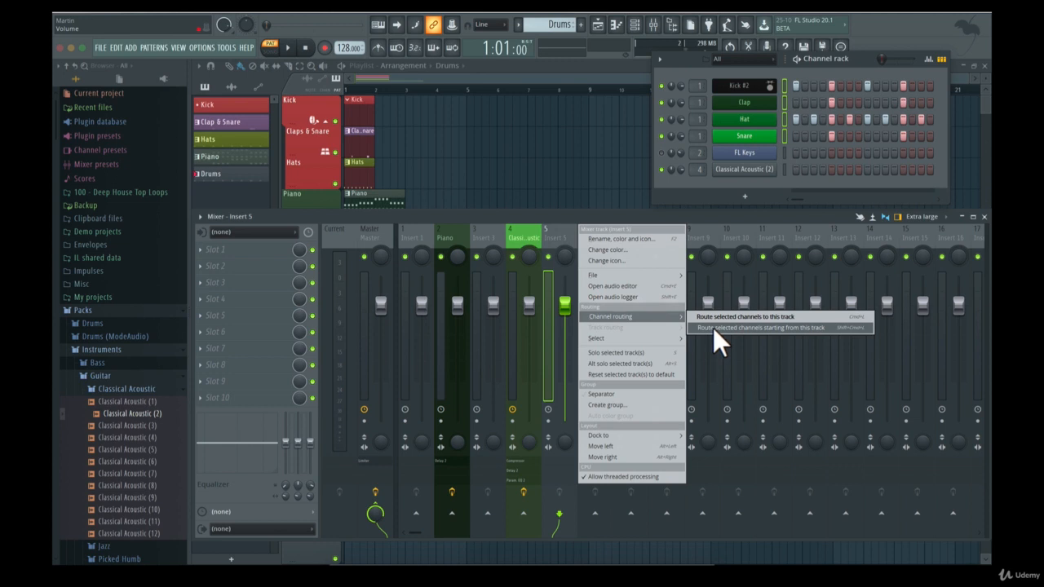
left_click(713, 327)
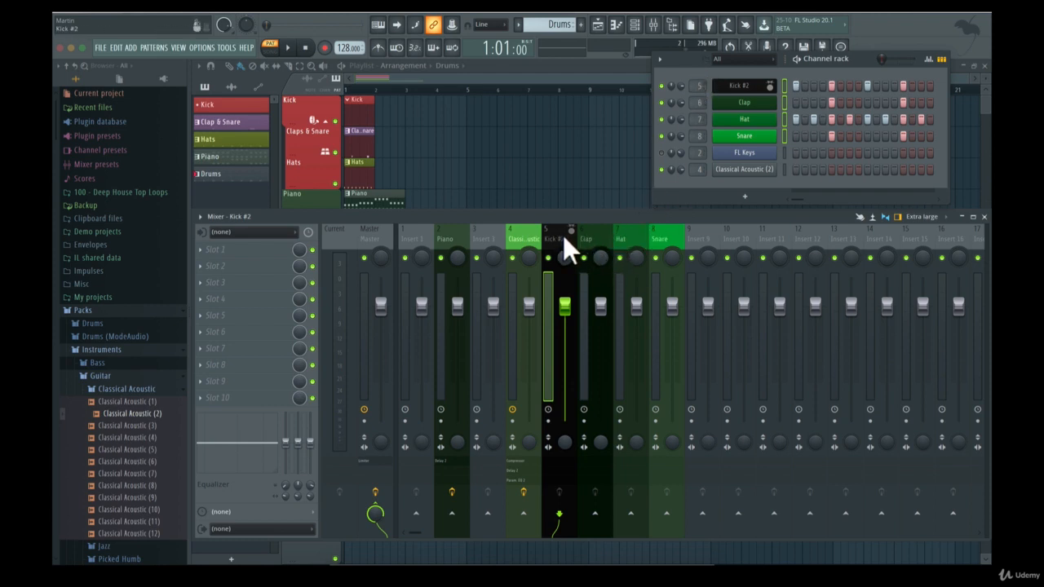
Load Fruity Reeverb 2 into the first effect slot of the Snare mixer track.
left_click(662, 239)
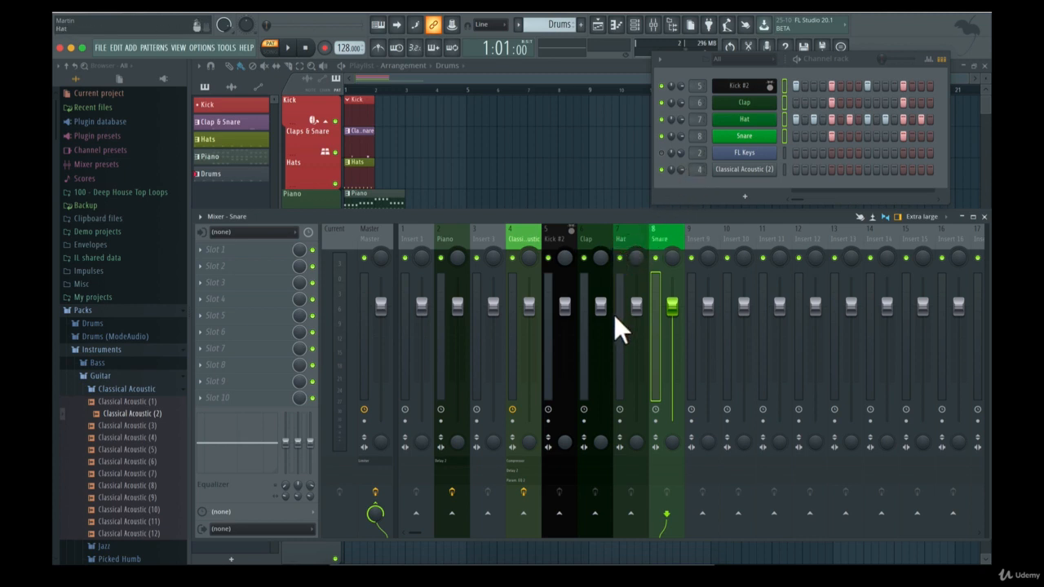
left_click(662, 238)
left_click_drag(713, 210, 568, 209)
left_click(735, 197)
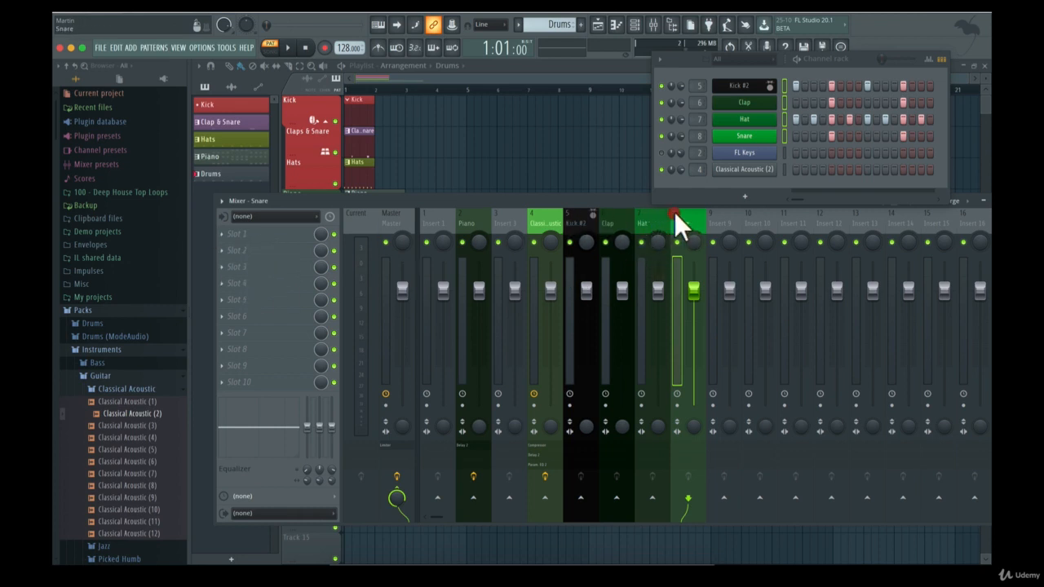
left_click(221, 236)
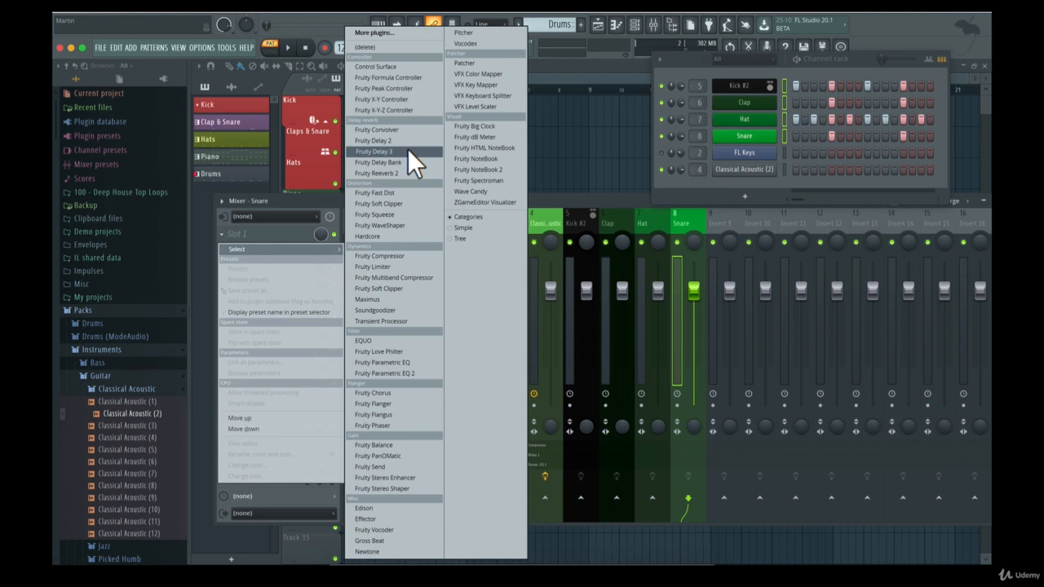
left_click(402, 173)
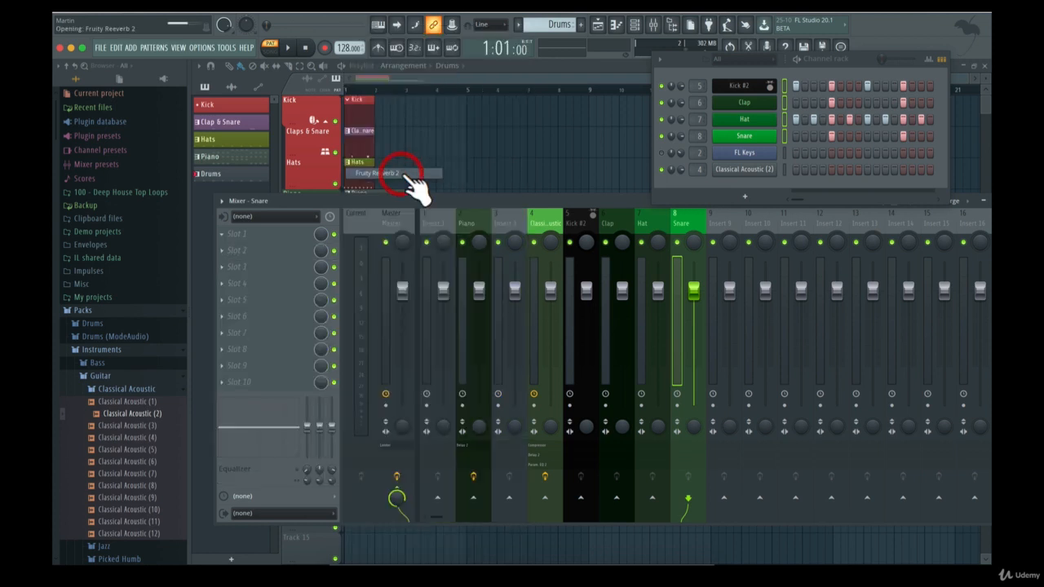
Play the Drums pattern briefly to hear the snare reverb, stop playback and close the reverb window.
key("space")
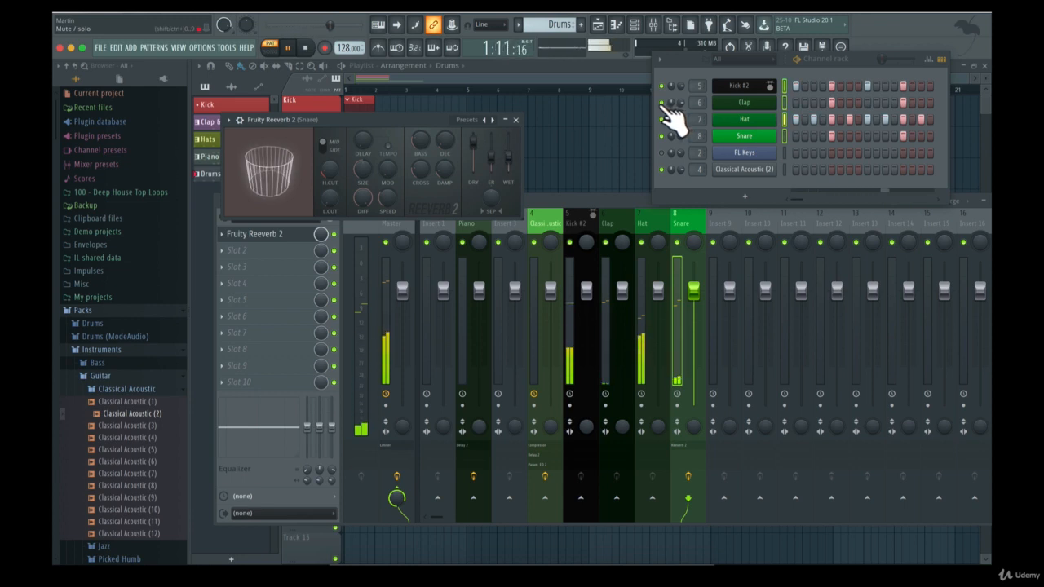
key("space")
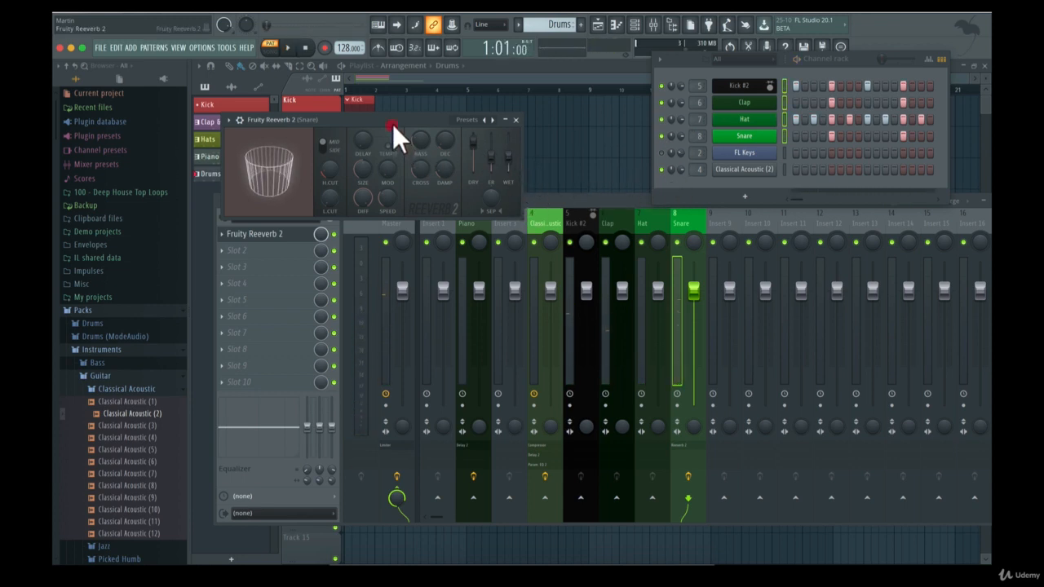
left_click(516, 119)
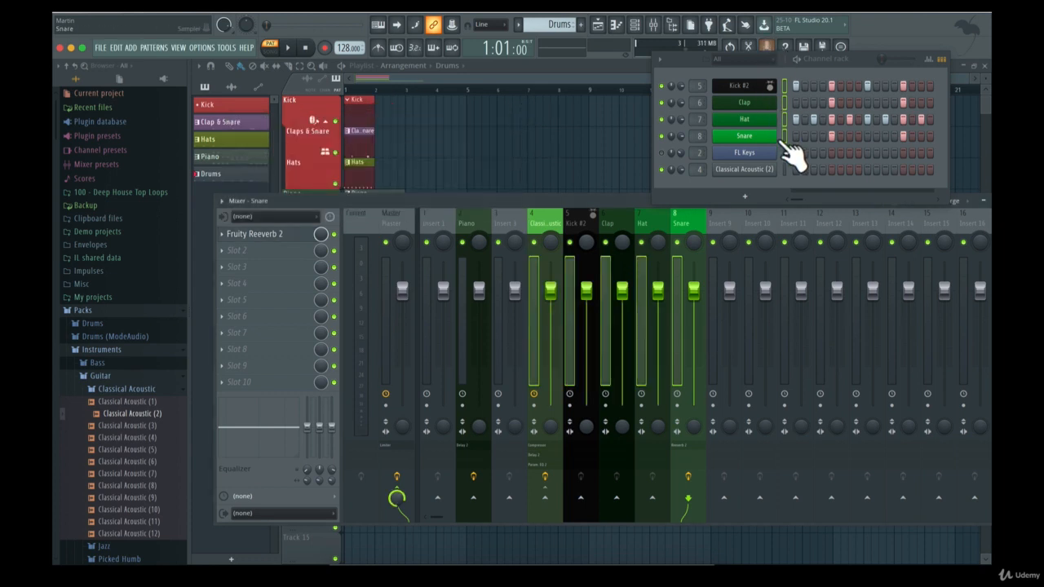
Examine the output routing of the Hat, Clap and Kick #2 mixer tracks.
right_click(706, 219)
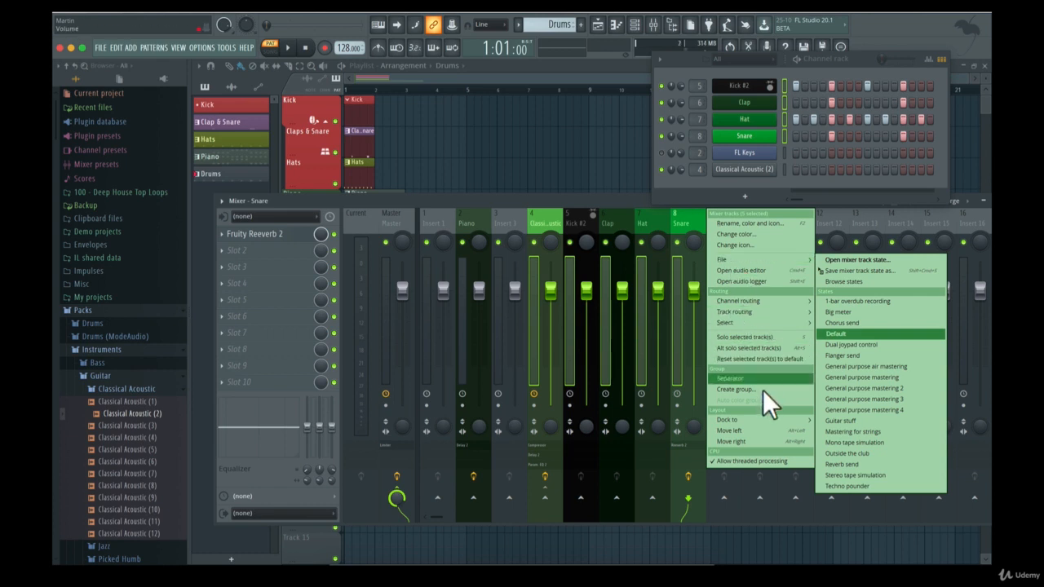
left_click(840, 227)
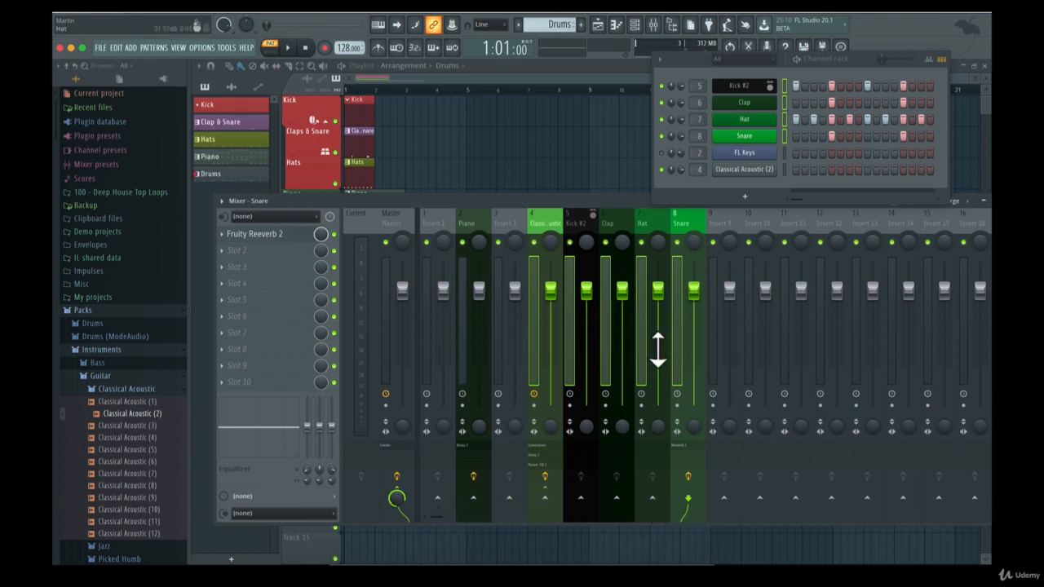
left_click(656, 217)
left_click(613, 219)
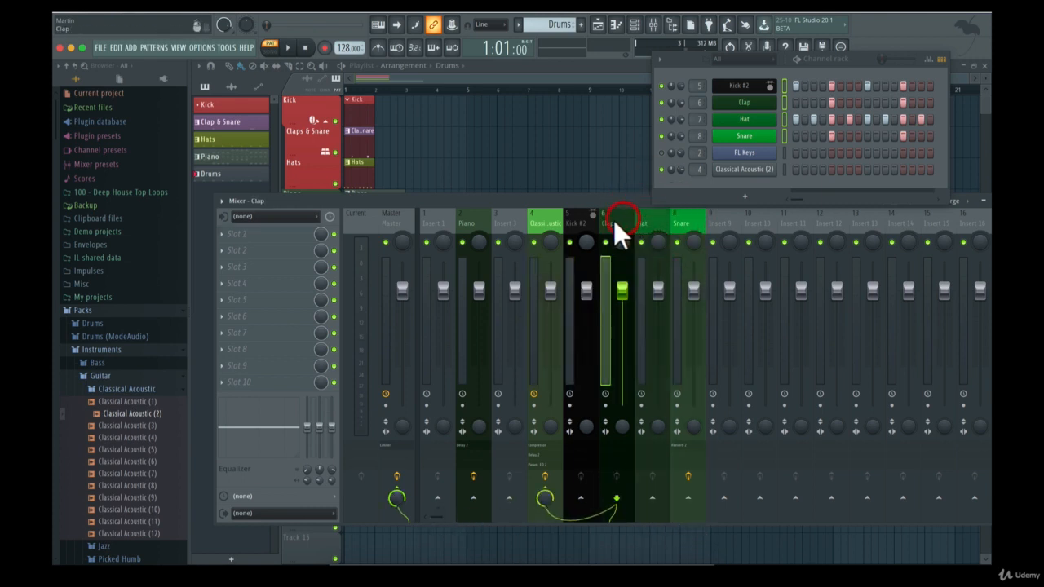
left_click(584, 218)
left_click(610, 224)
left_click(644, 232)
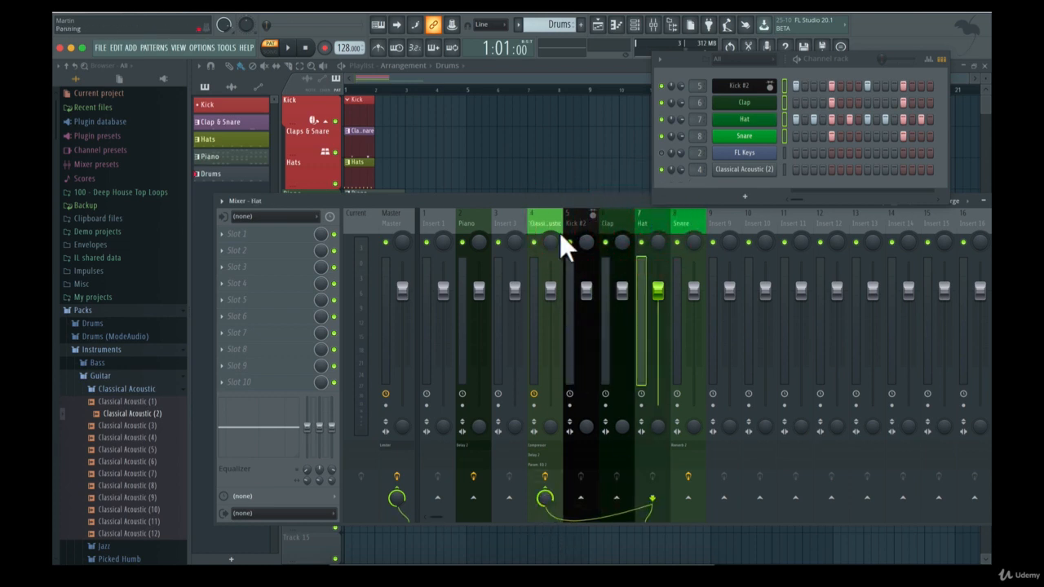
Remove the sends from the drum mixer tracks to the Classical Acoustic track.
left_click(545, 497)
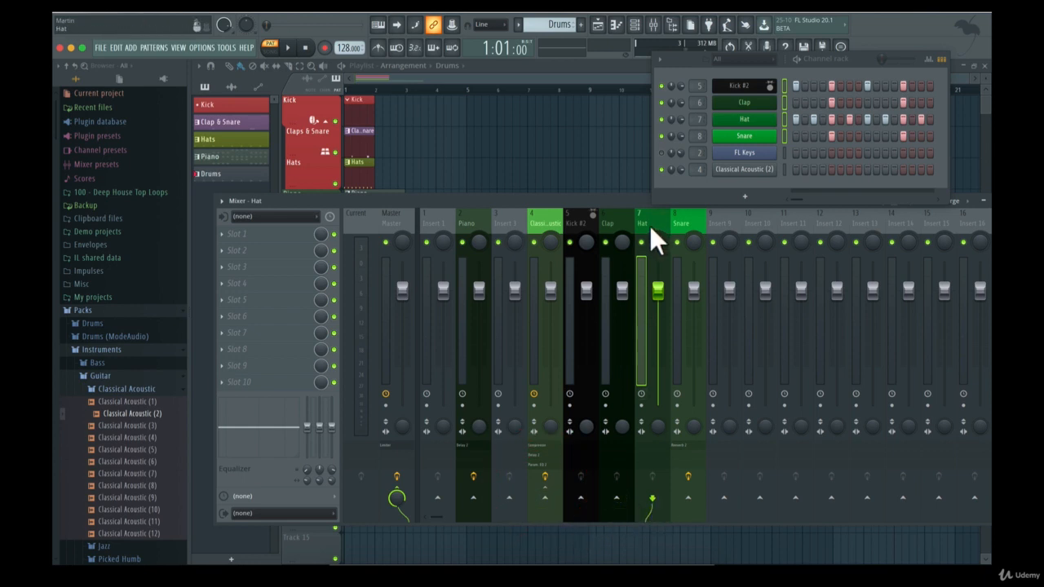
left_click(575, 220)
left_click(560, 219)
left_click(575, 263)
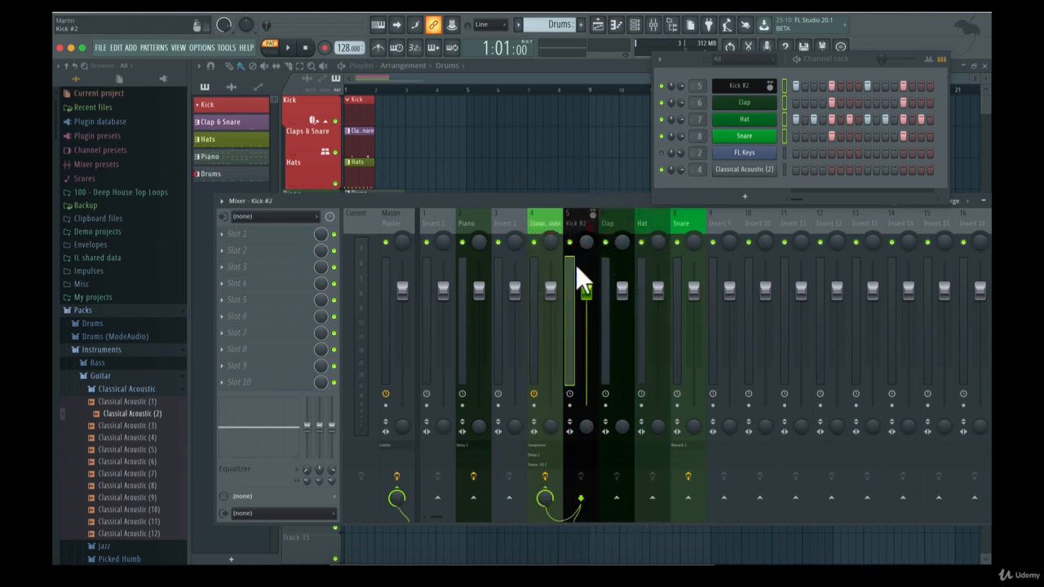
left_click(624, 213)
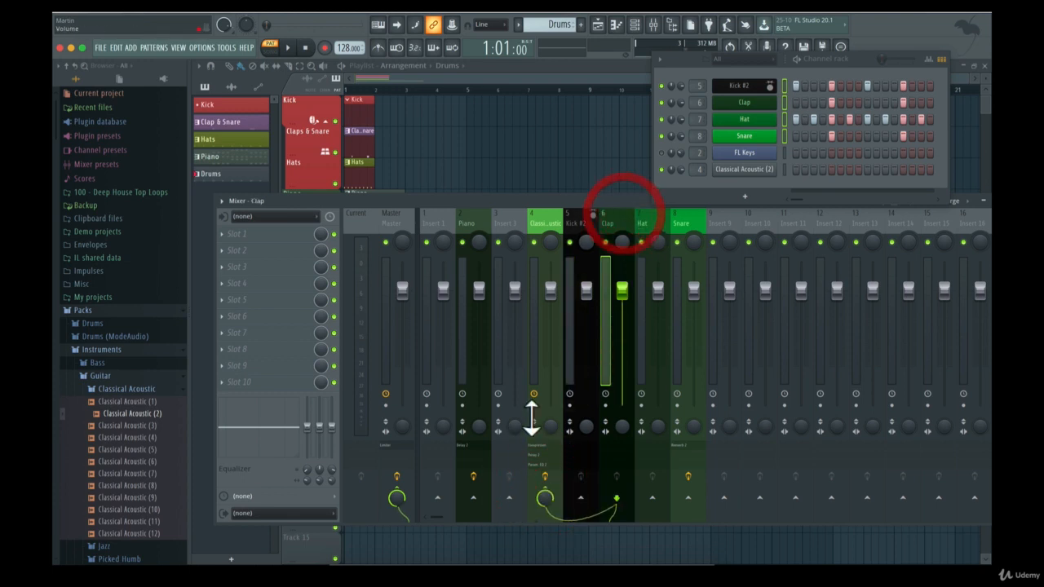
left_click(544, 496)
left_click(653, 220)
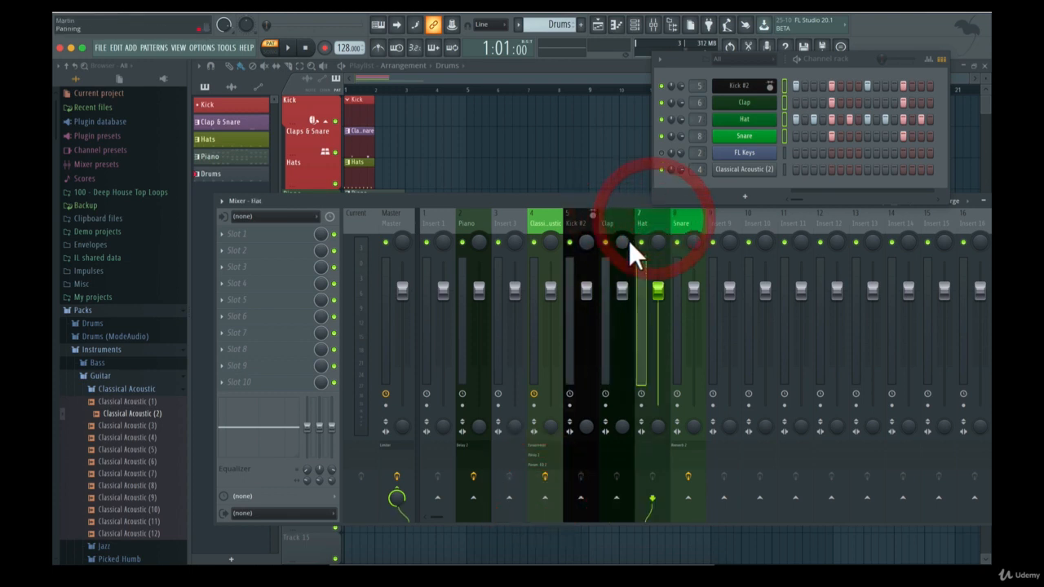
left_click(612, 223)
Examine the output routing of the Classical Acoustic, Kick #2, Clap, Hat and Snare mixer tracks one by one.
left_click(556, 219)
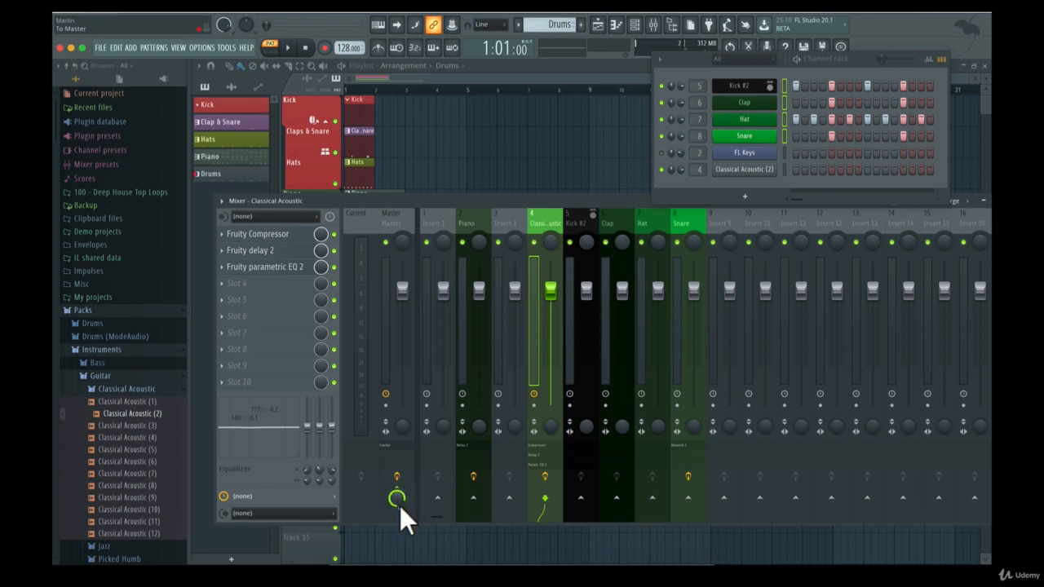
mouse_move(400, 505)
left_mouse_down()
mouse_move(449, 536)
mouse_move(426, 535)
mouse_move(443, 546)
mouse_move(514, 554)
mouse_move(536, 521)
left_mouse_up()
left_click(583, 220)
left_click(622, 220)
left_click(644, 221)
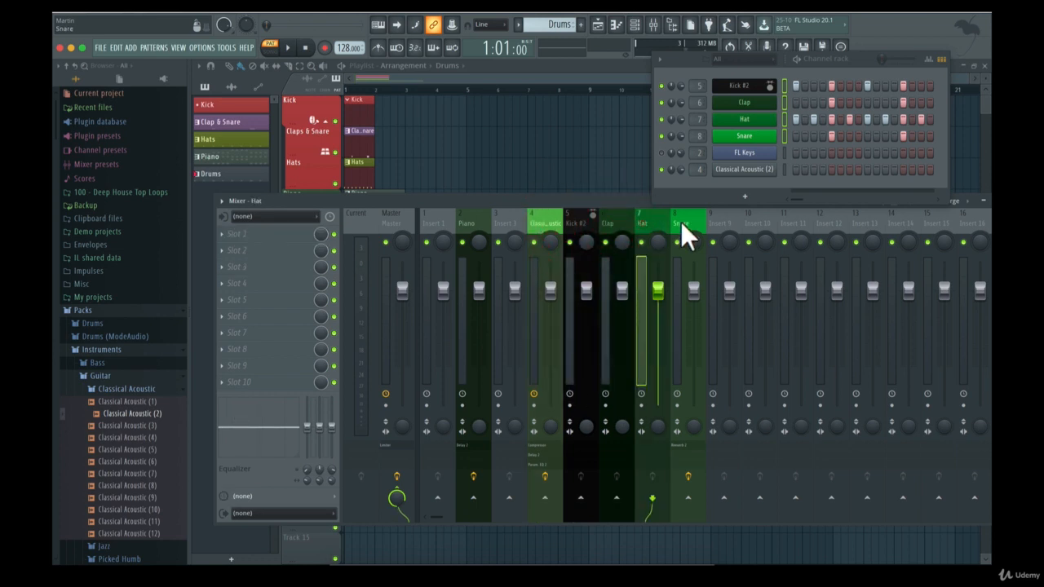
left_click(680, 221)
left_click(644, 221)
left_click(681, 222)
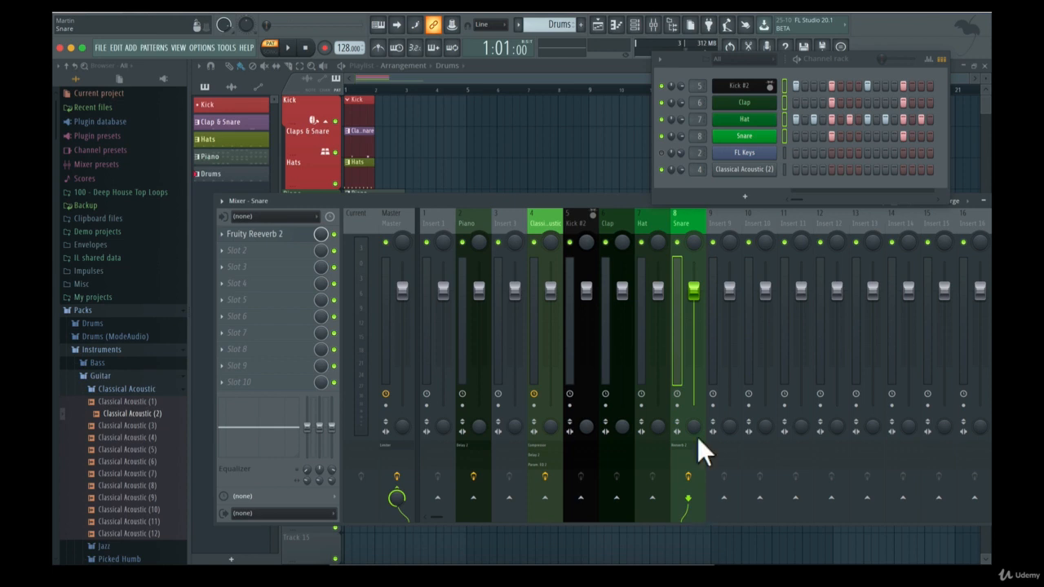
left_click(645, 273, "super")
left_click(612, 278, "super")
left_click(577, 282, "super")
left_click(545, 282, "super")
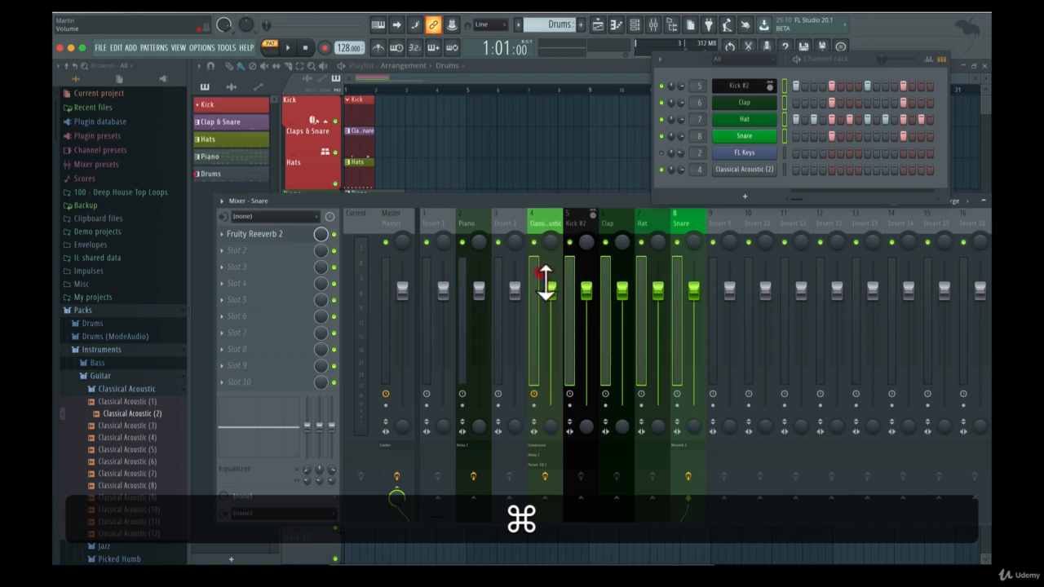
left_click(534, 269)
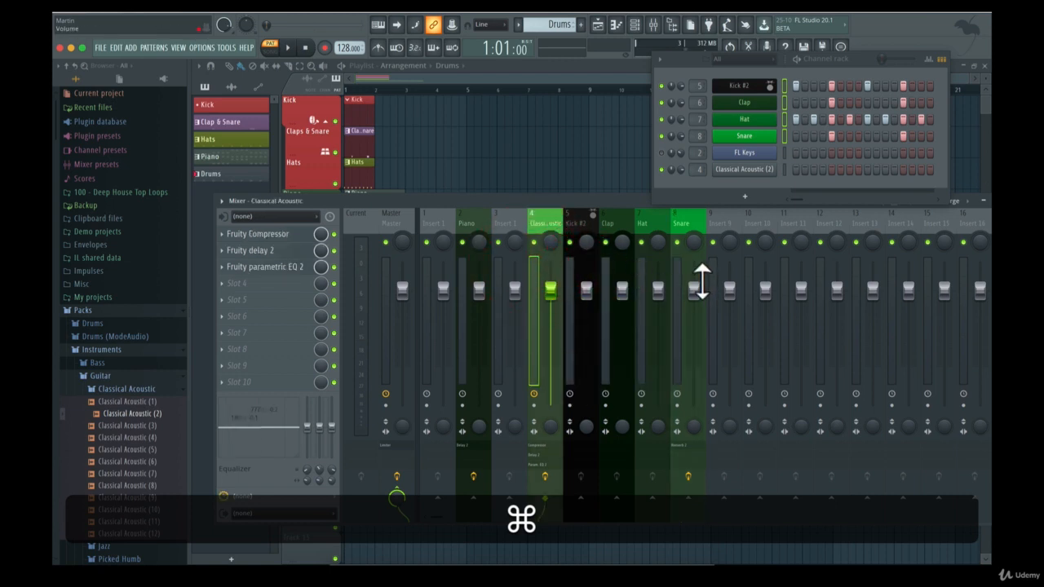
Select the Kick #2, Clap, Hat and Snare mixer tracks together and route them to Insert 1 only.
left_click_drag(674, 274, 591, 281)
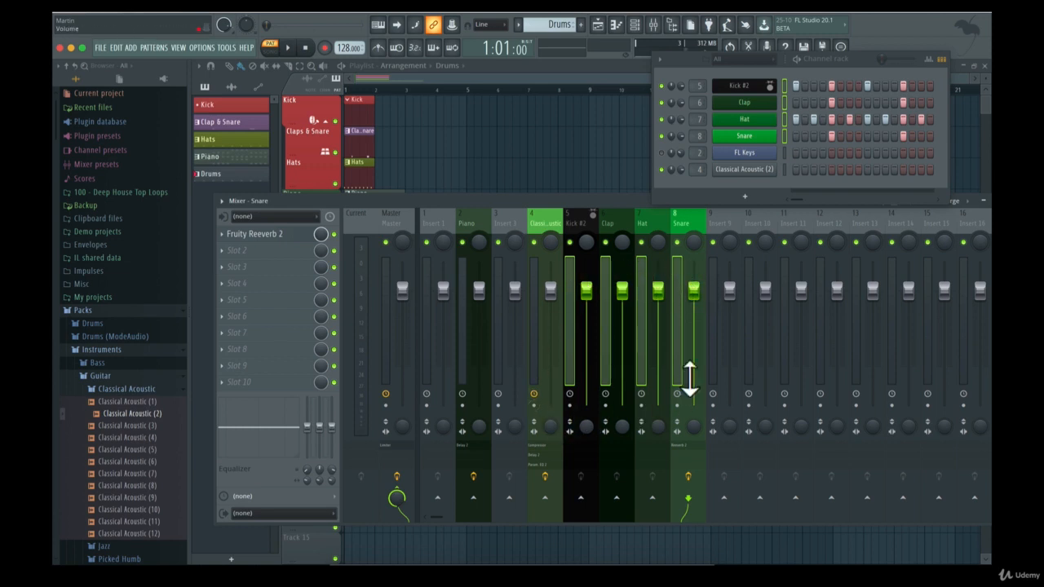
right_click(436, 494)
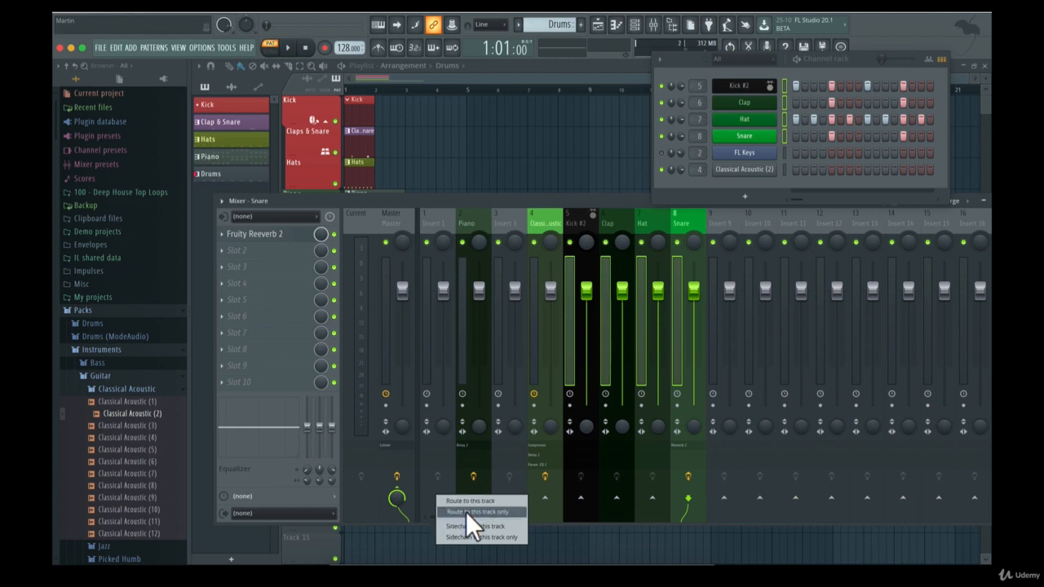
left_click(465, 511)
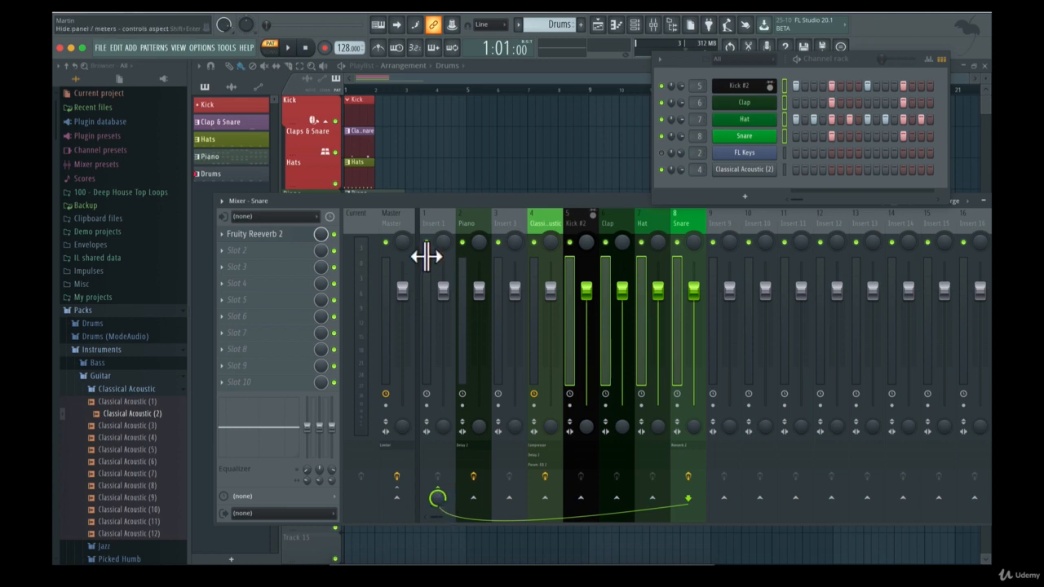
left_click(431, 216)
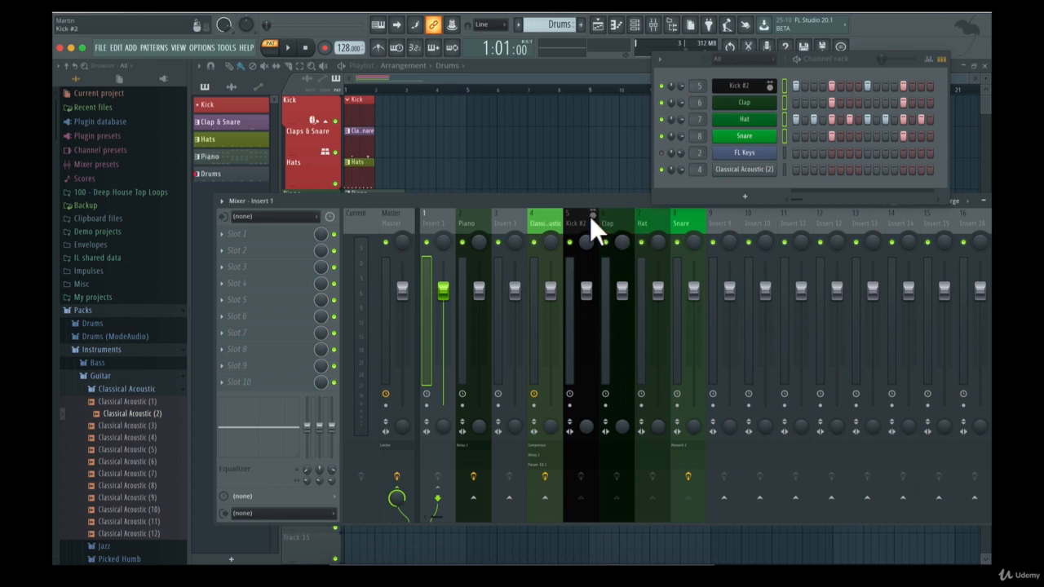
Insert a separator before the Kick #2 mixer track.
left_click(562, 201)
left_click(531, 218)
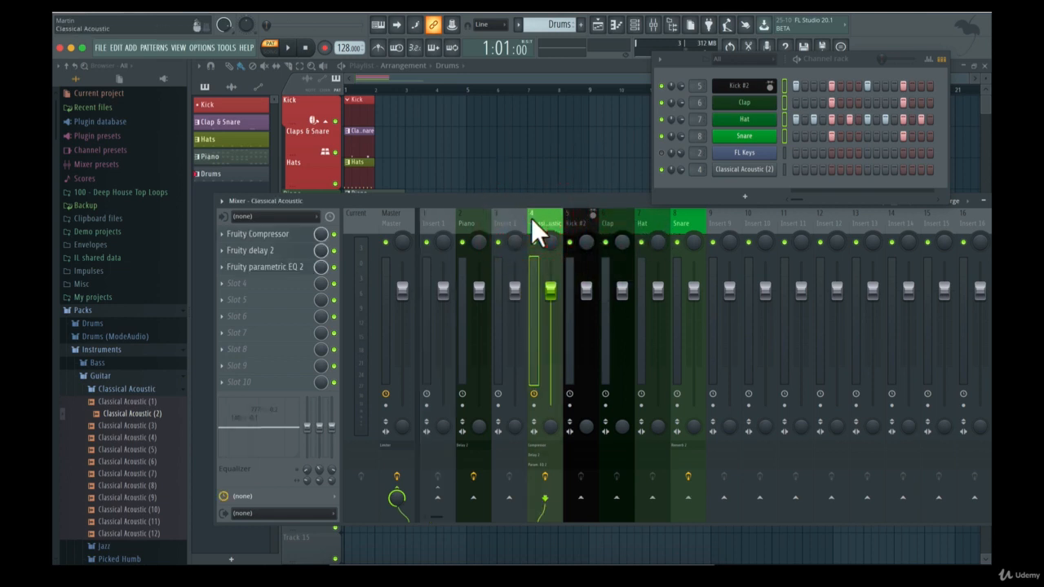
left_click(473, 216)
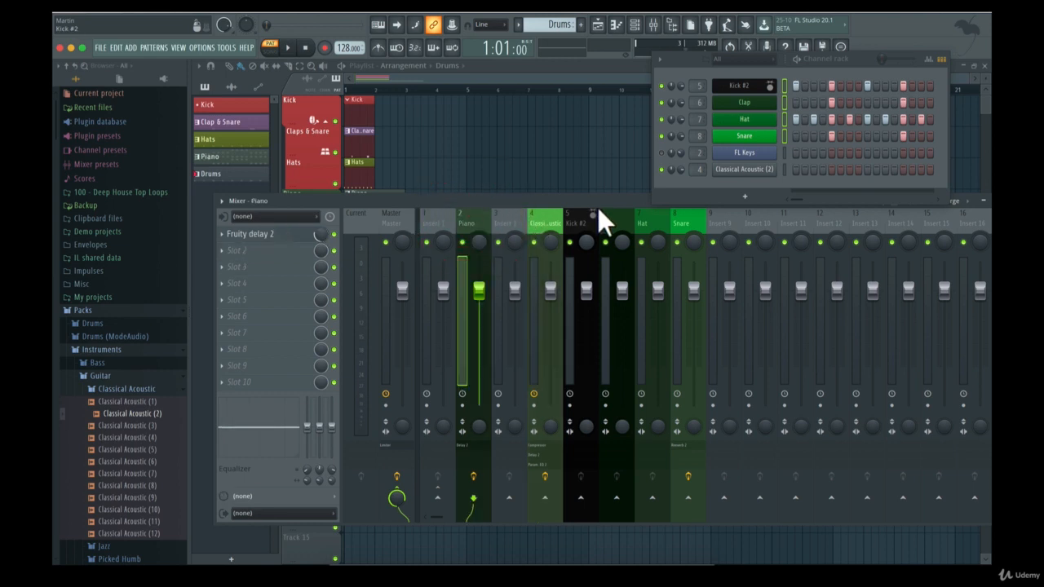
left_click(577, 221)
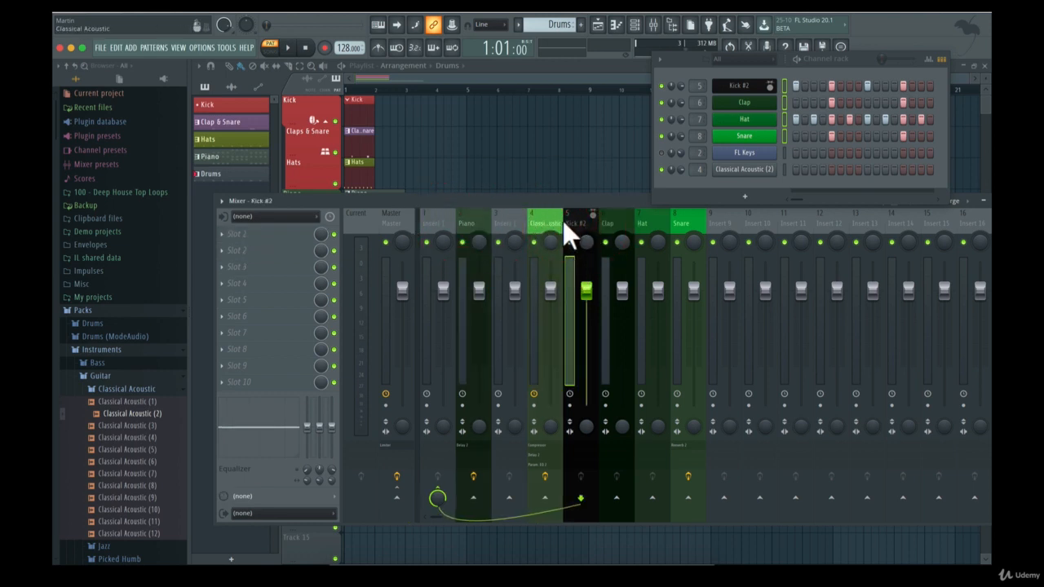
right_click(571, 221)
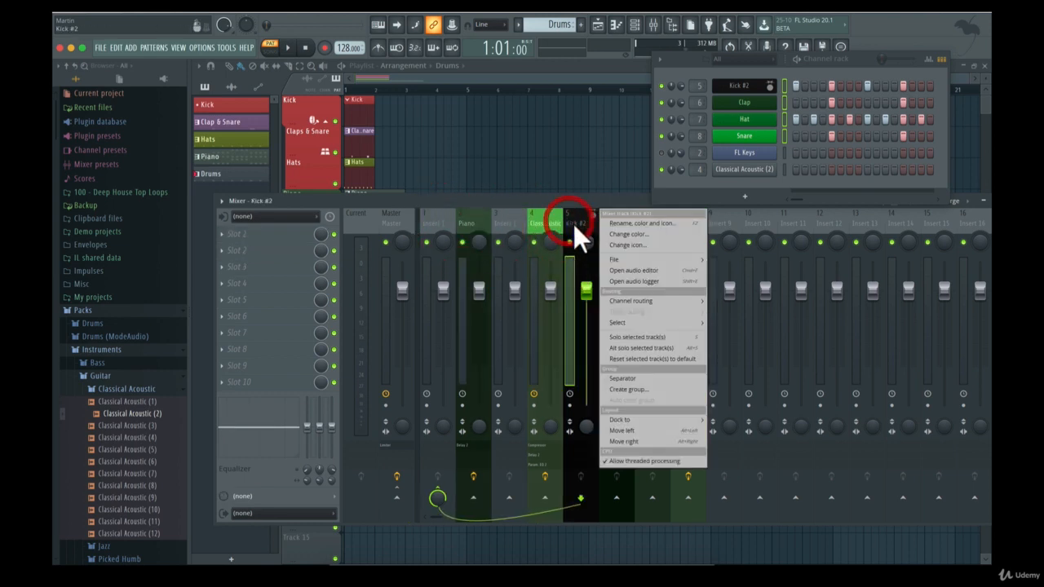
left_click(637, 379)
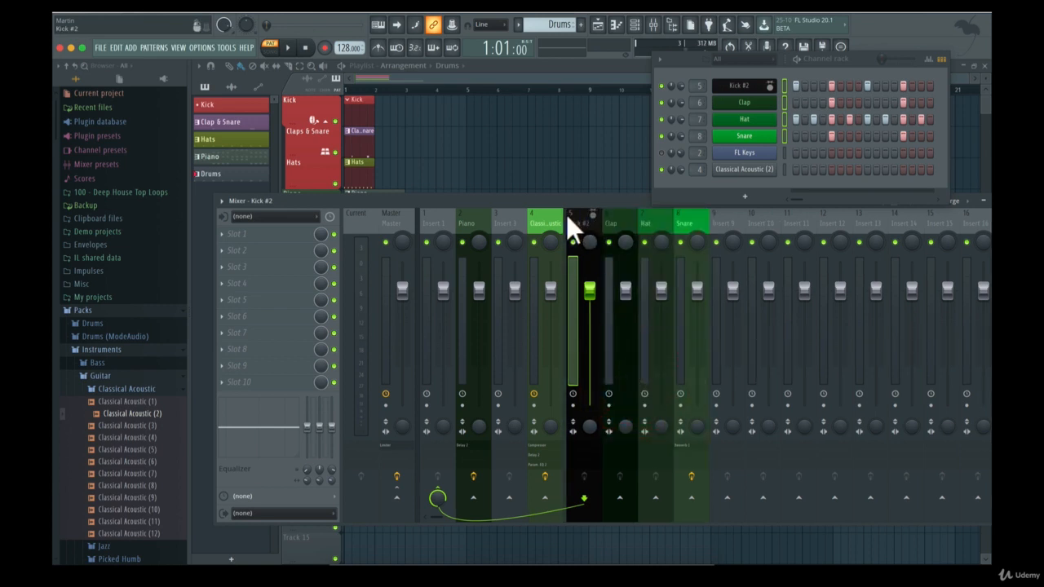
Insert a separator before the Insert 9 mixer track, directly after Snare.
left_click(699, 217)
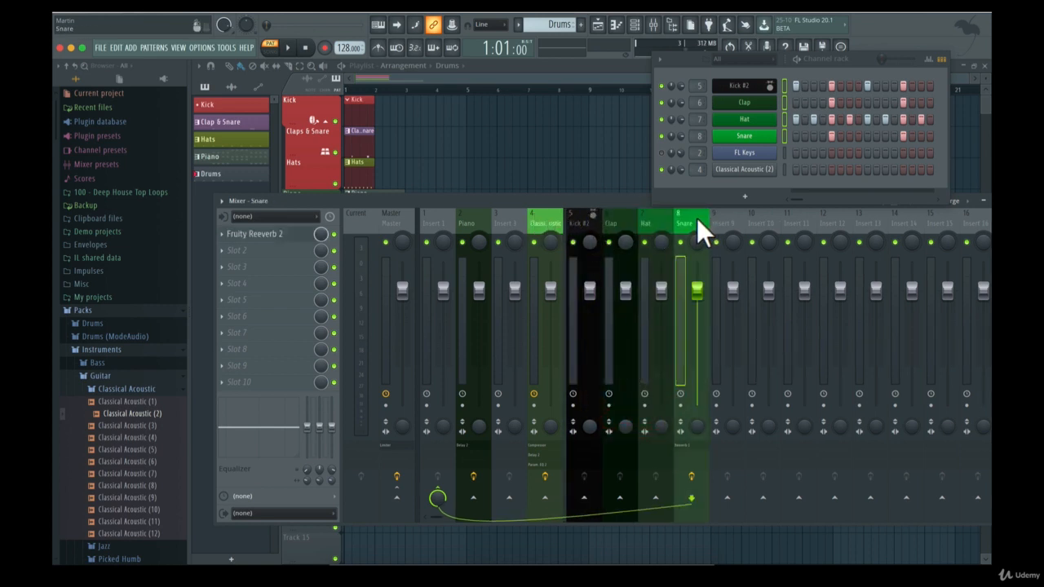
right_click(696, 218)
left_click(716, 219)
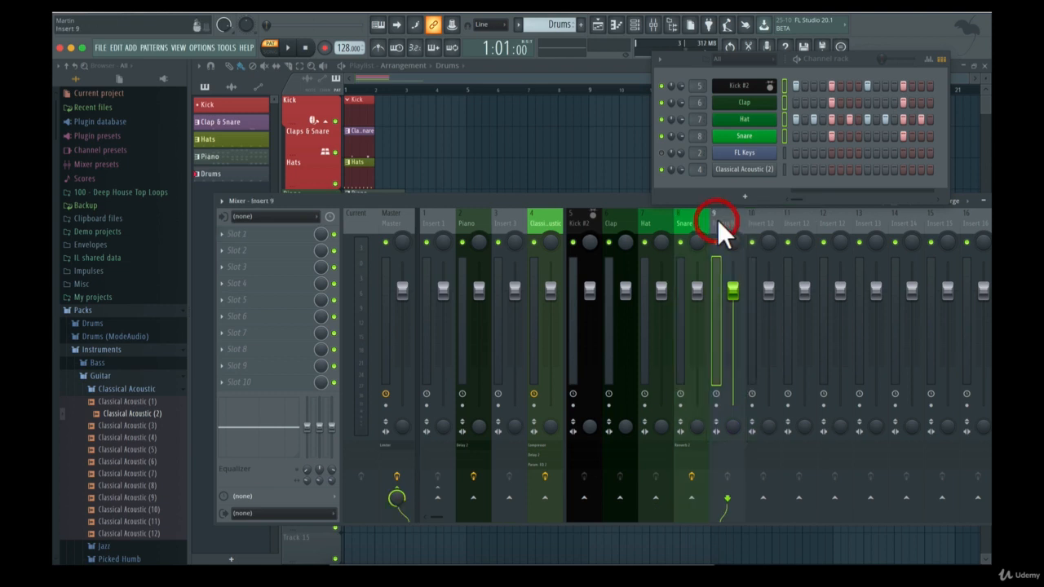
right_click(717, 220)
left_click(788, 381)
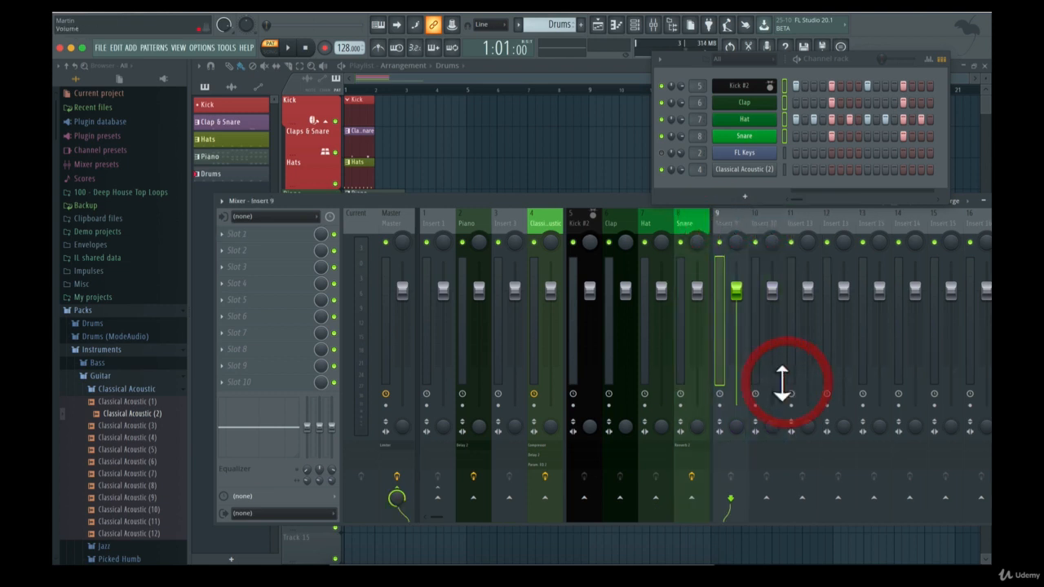
Play the Drums pattern while lowering Kick #2's mixer volume to -1.4 dB and trying out the track's panning and mute.
left_click_drag(680, 220, 586, 230)
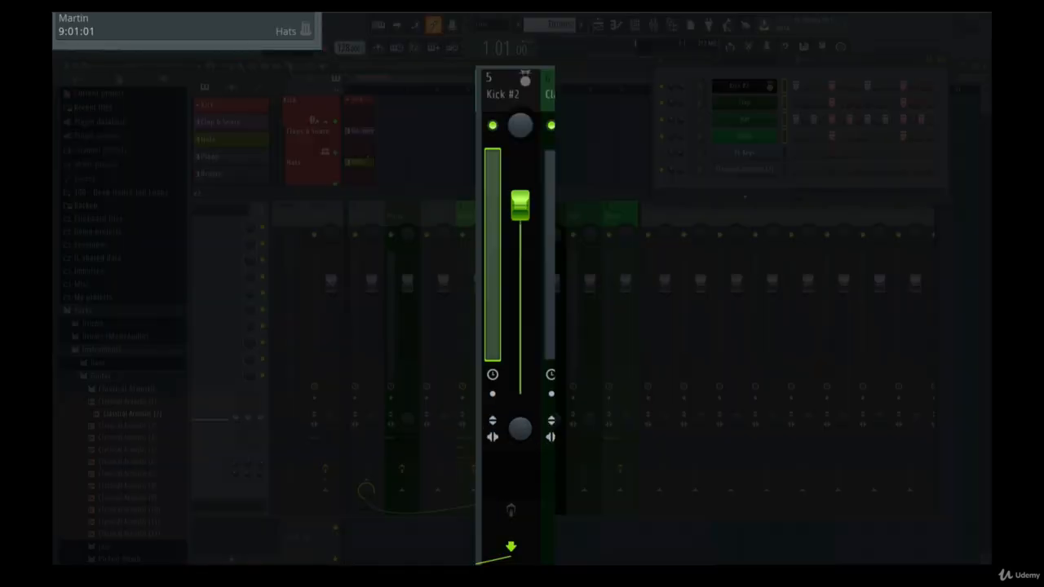
key("space")
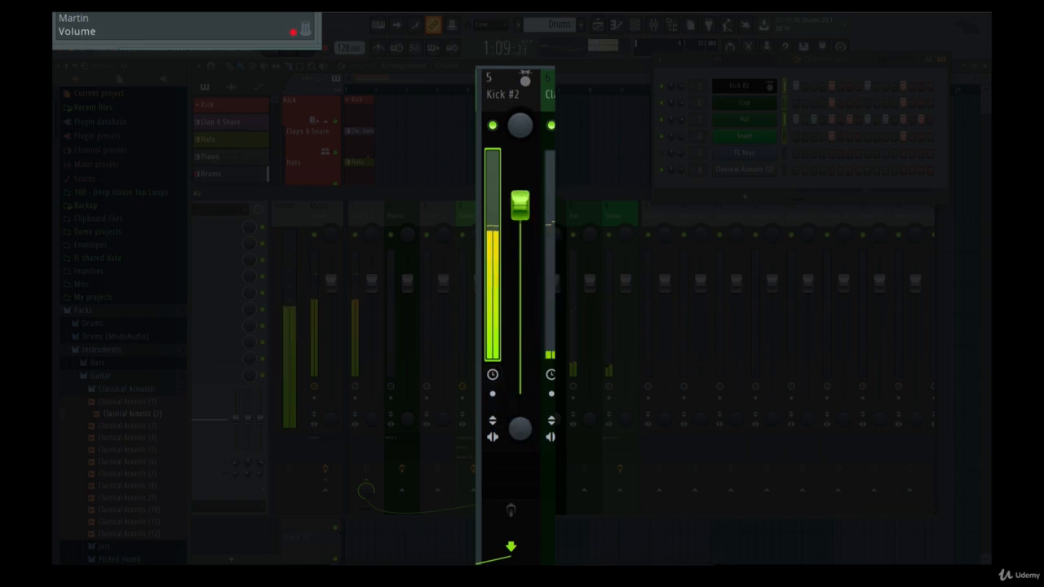
mouse_move(519, 206)
left_mouse_down()
mouse_move(520, 344)
mouse_move(520, 217)
left_mouse_up()
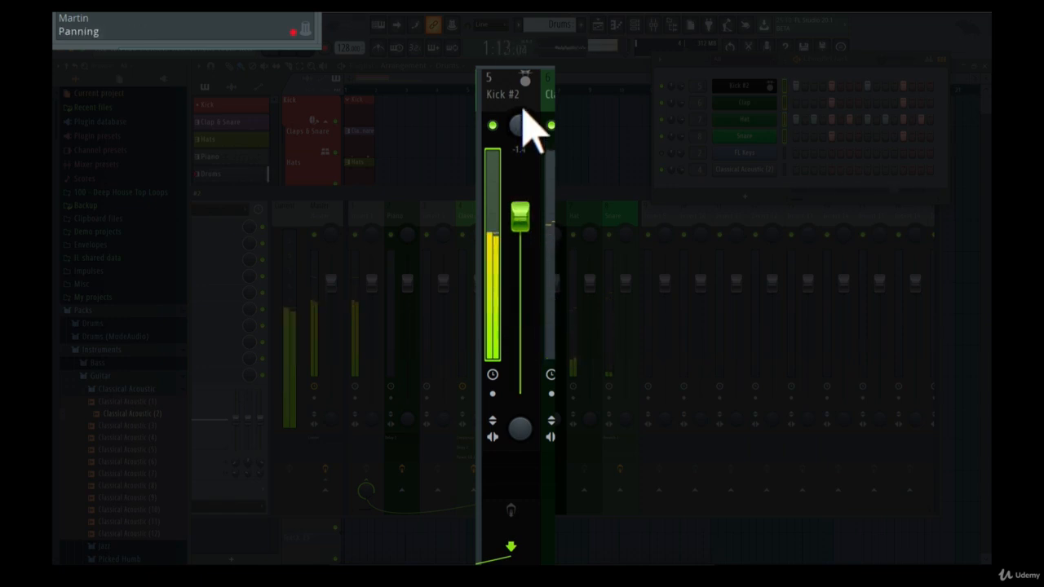
mouse_move(522, 111)
left_mouse_down()
mouse_move(522, 75)
mouse_move(523, 123)
mouse_move(523, 110)
left_mouse_up()
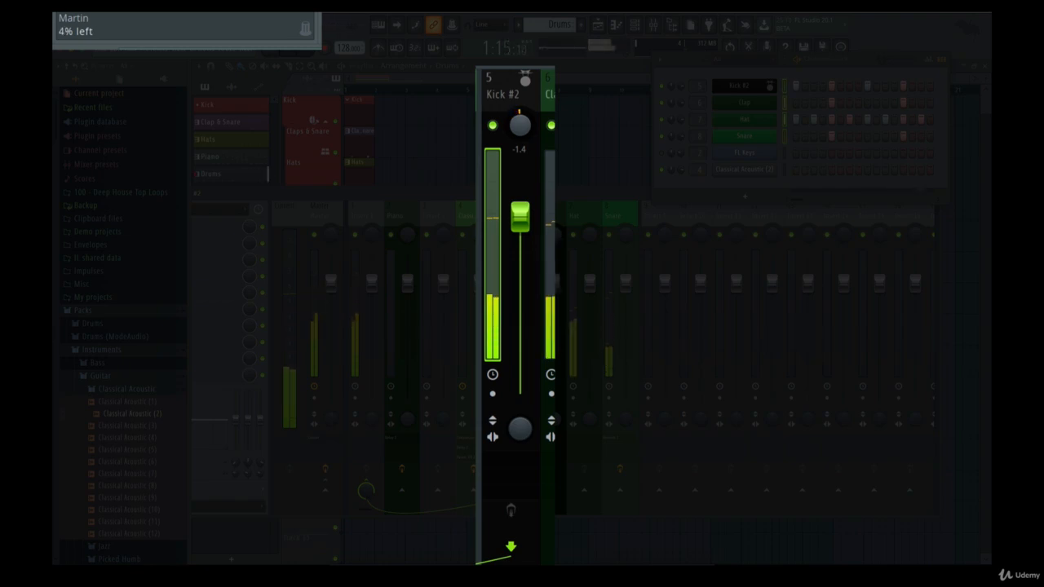
left_click(492, 125)
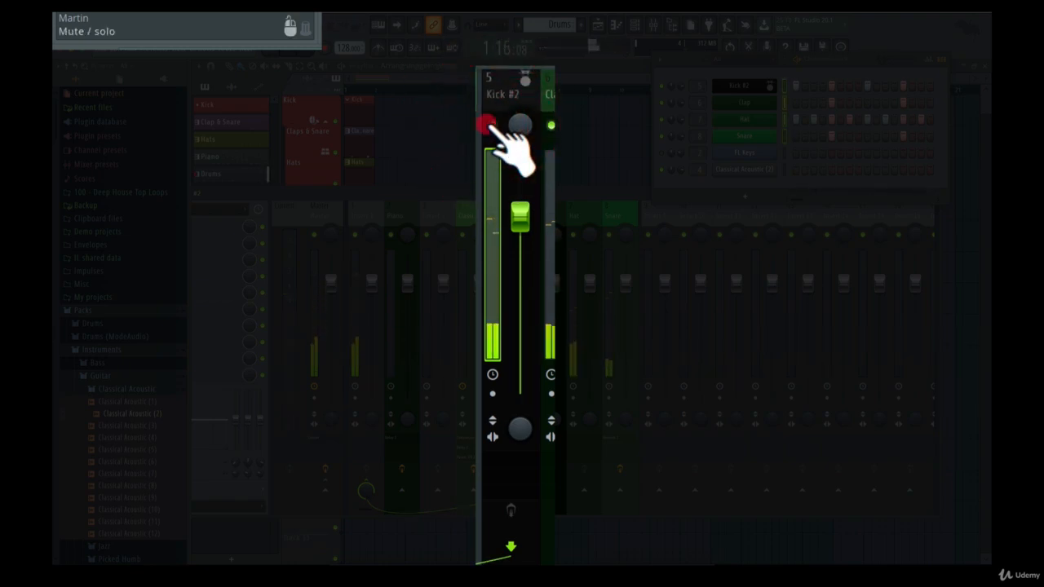
Try a track latency of 100 ms on the Kick #2 mixer track and reset it.
left_click(494, 375)
left_click(534, 393)
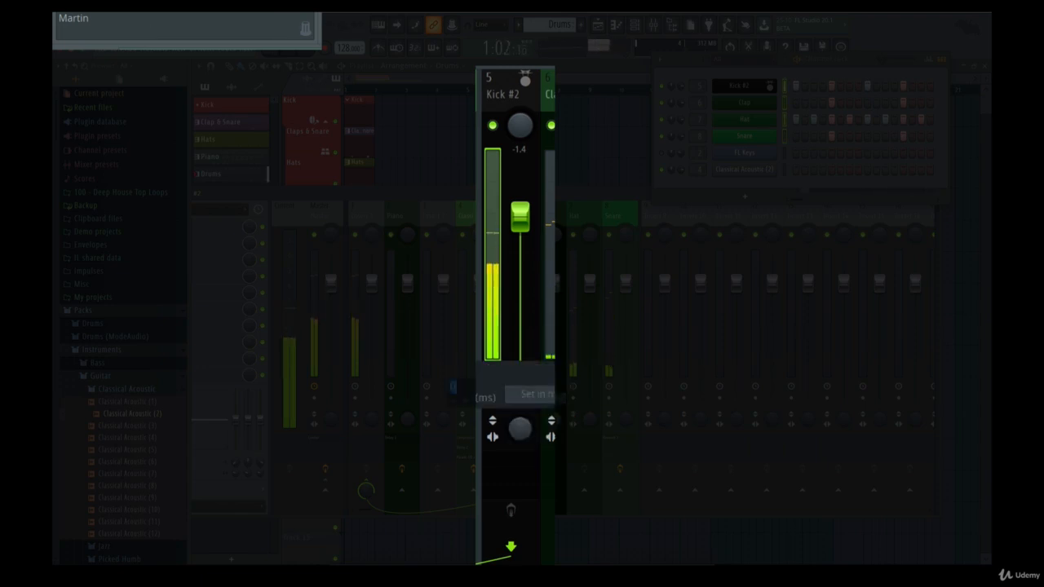
key("Return")
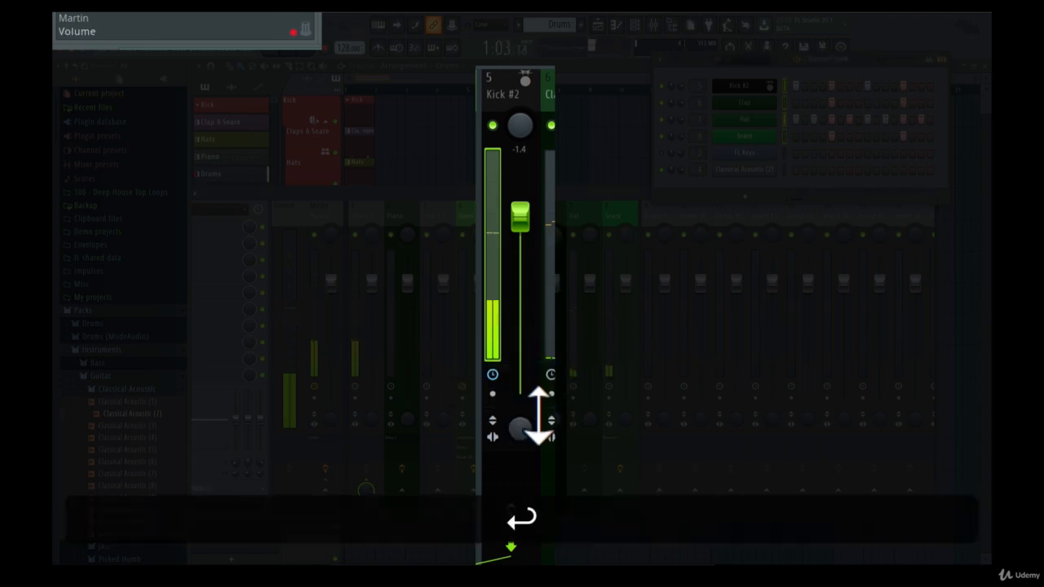
left_click(492, 374)
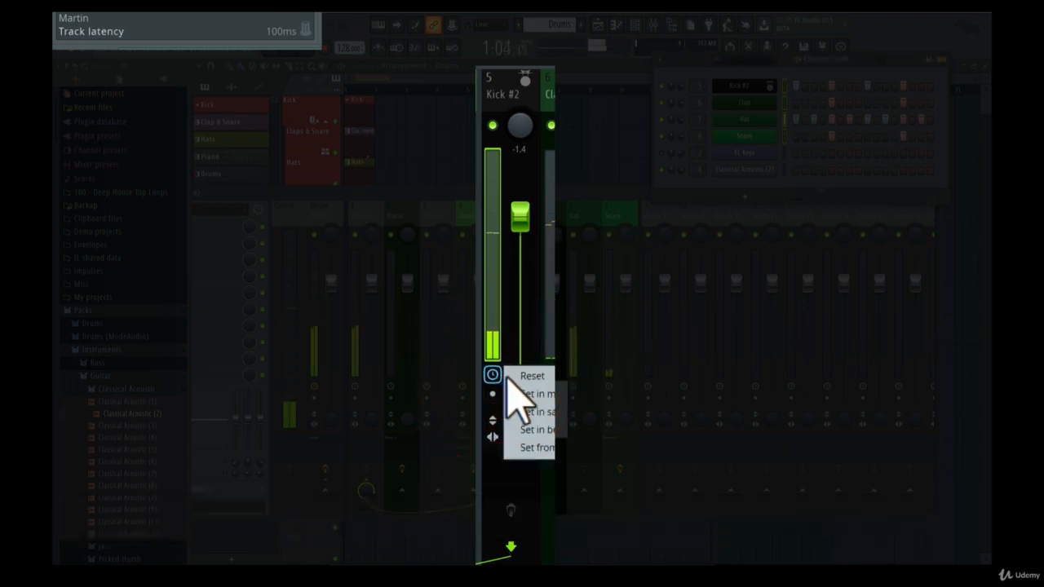
left_click(509, 376)
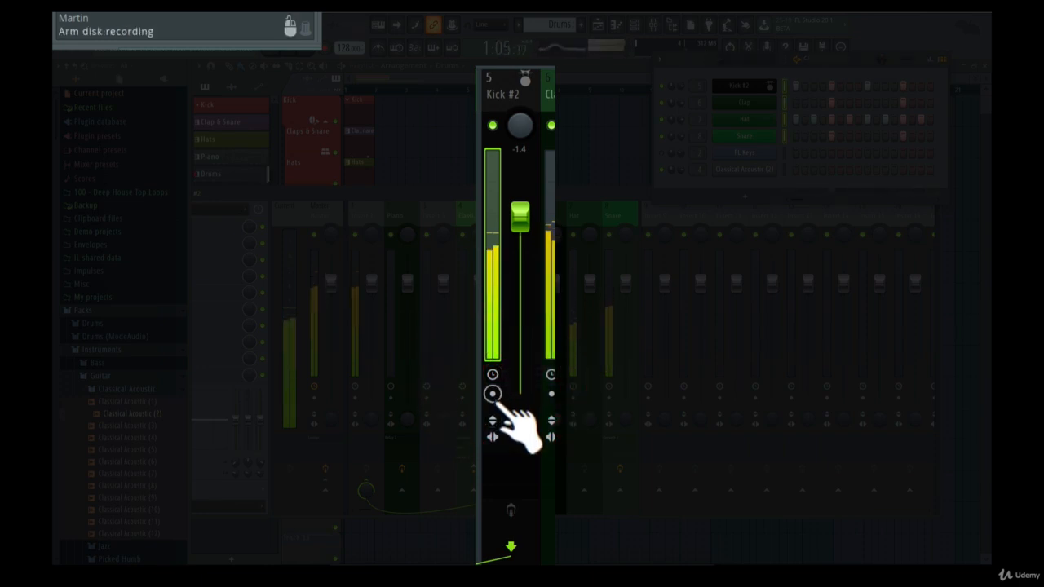
Swap Kick #2's left and right channels after trying its polarity reversal and stereo separation, and stop playback.
left_click(493, 421)
mouse_move(520, 428)
left_mouse_down()
mouse_move(519, 383)
mouse_move(519, 441)
mouse_move(517, 379)
mouse_move(517, 408)
left_mouse_up()
left_click(492, 421)
left_click(492, 437)
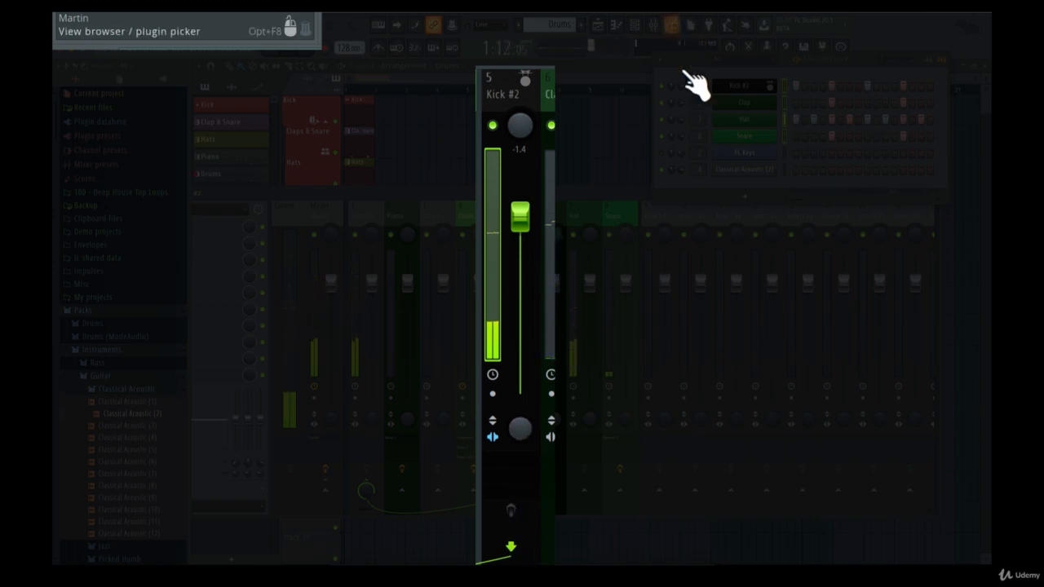
key("space")
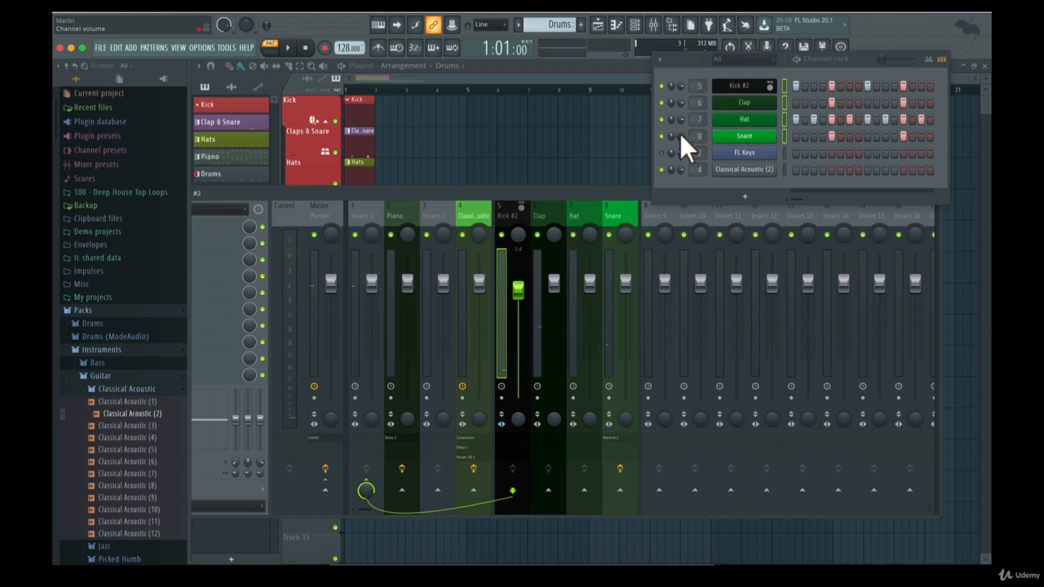
Lower Kick #2's mixer volume to about -2.4 dB and view the track's latency options without changing them.
mouse_move(518, 291)
left_mouse_down()
mouse_move(518, 315)
mouse_move(519, 296)
left_mouse_up()
left_click(502, 386)
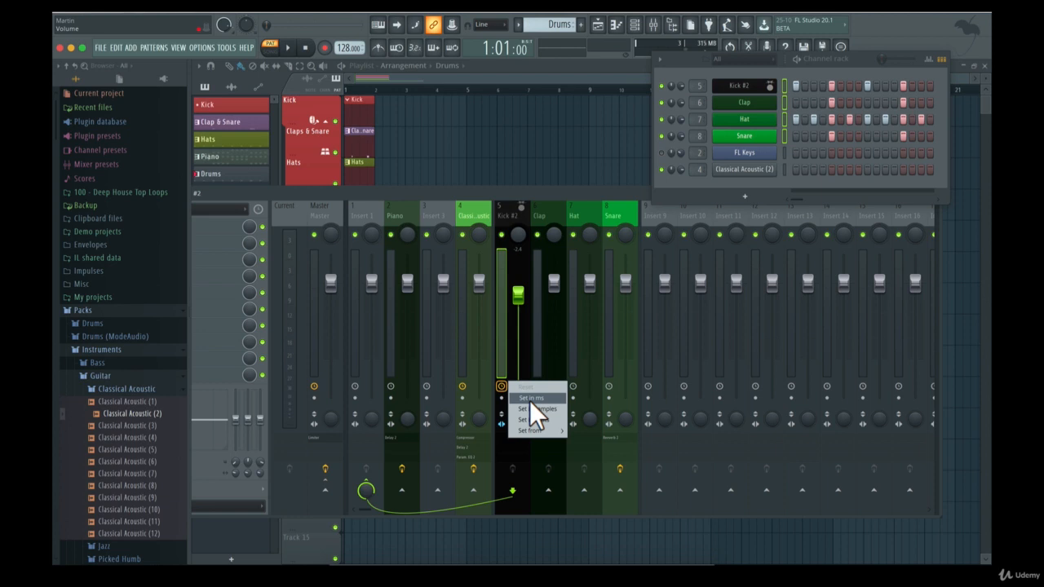
left_click(603, 193)
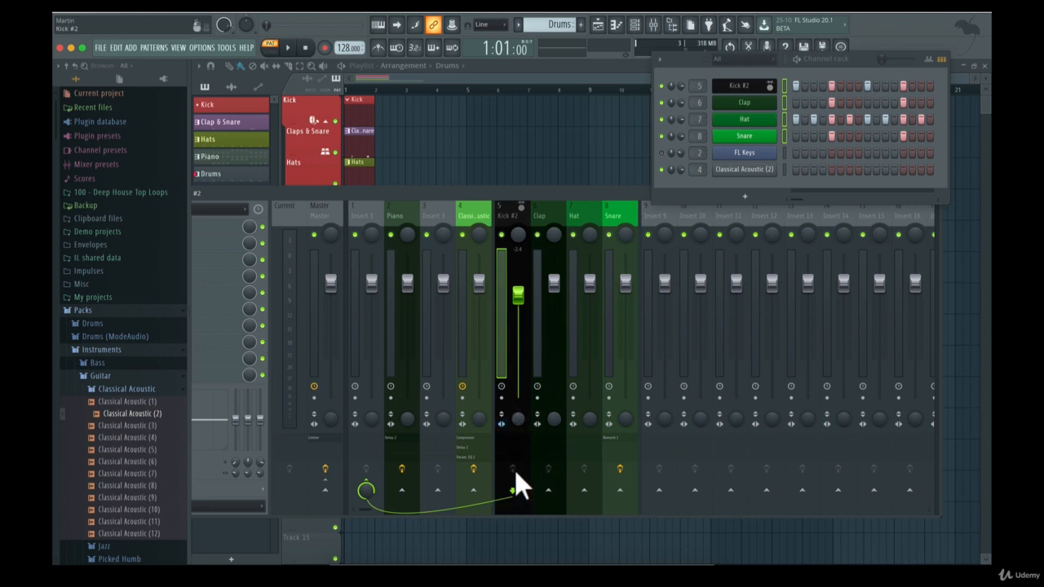
Switch the Classical Acoustic mixer track's effects off and back on.
left_click(473, 470)
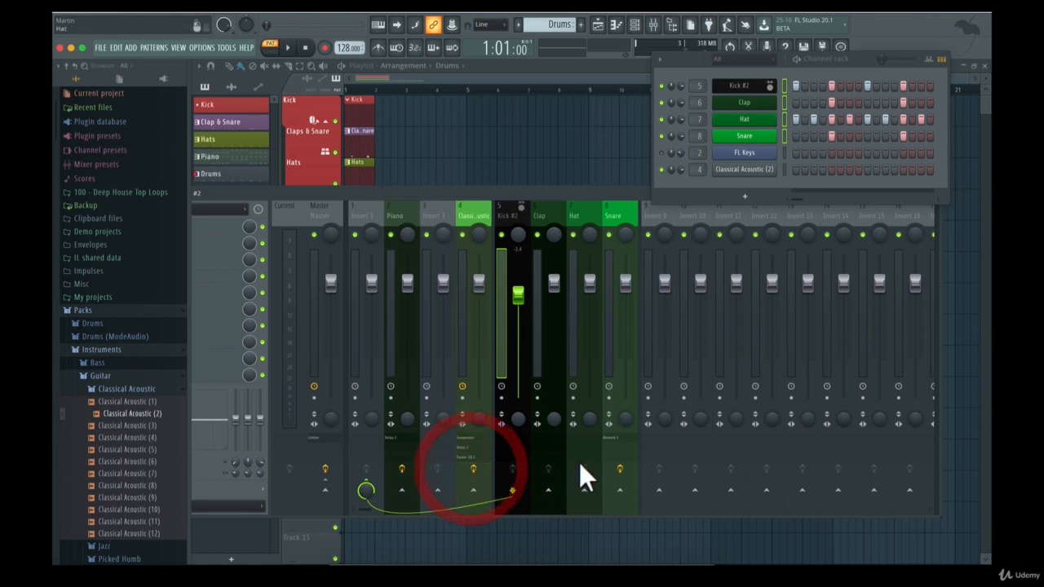
left_click(475, 470)
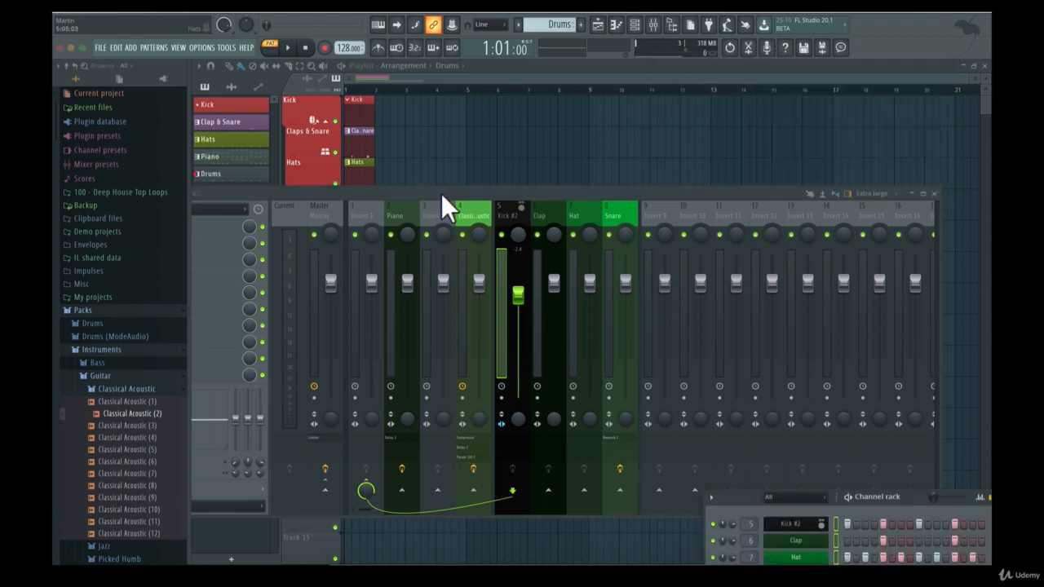
Reposition the mixer window and switch the mixer's view to Waveforms.
left_click_drag(443, 193, 547, 183)
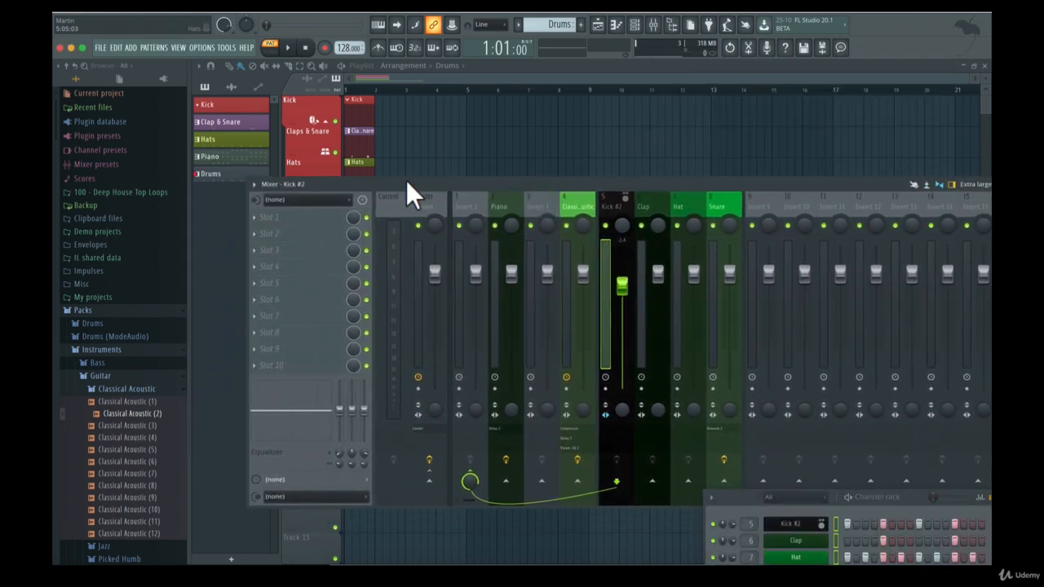
left_click(254, 184)
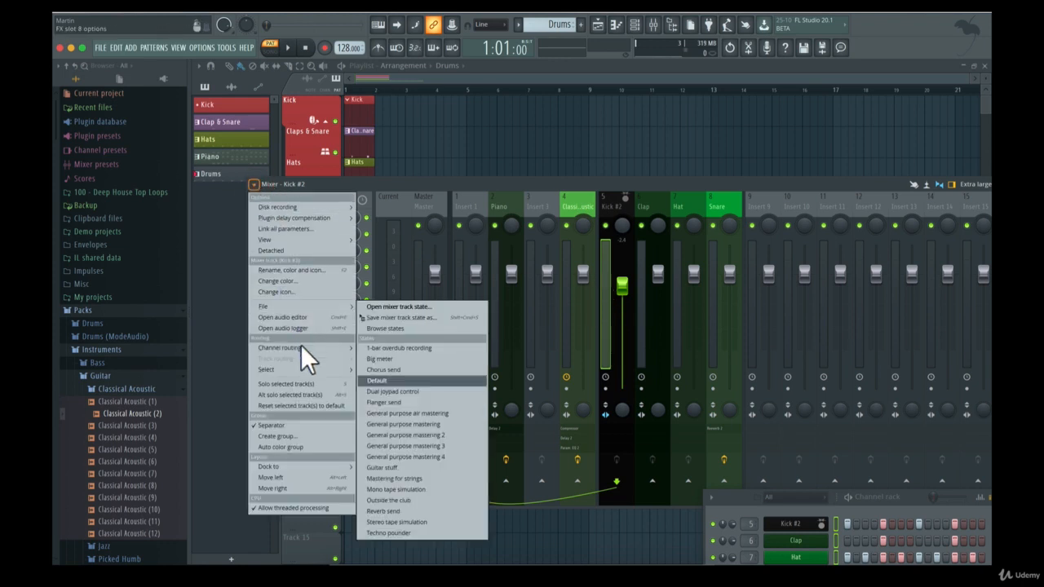
mouse_move(304, 370)
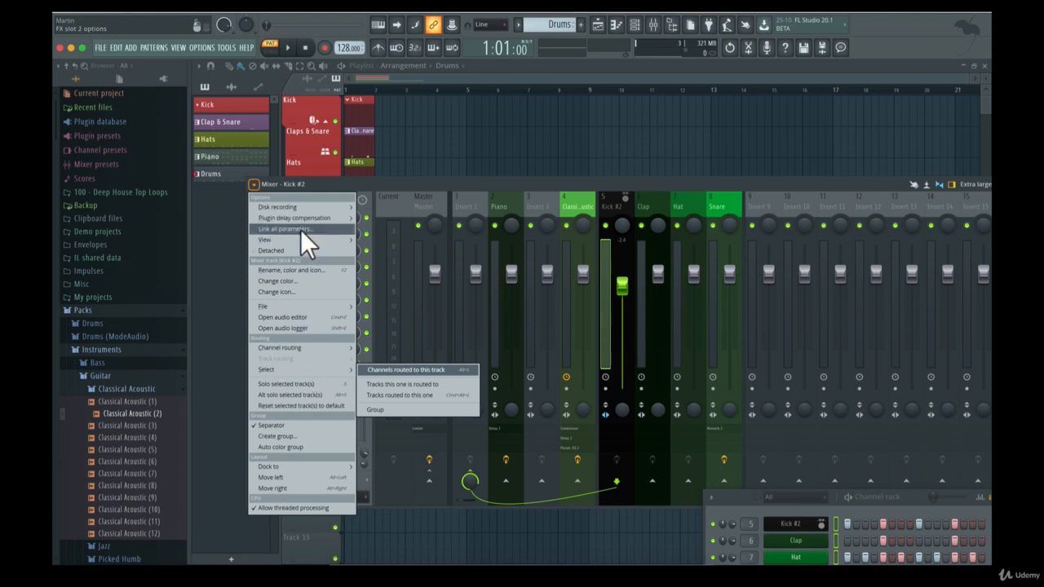
mouse_move(297, 238)
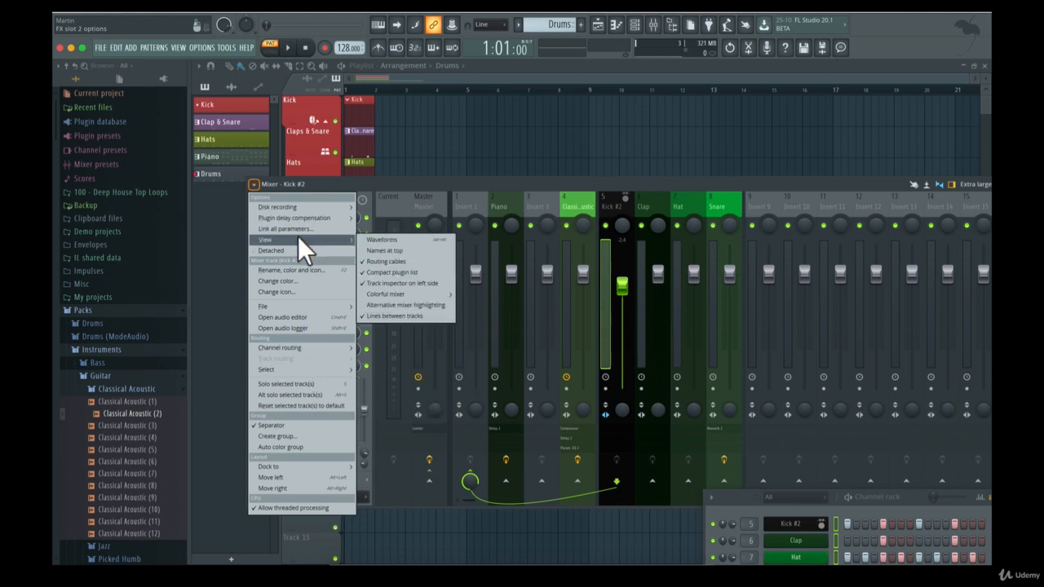
left_click(373, 239)
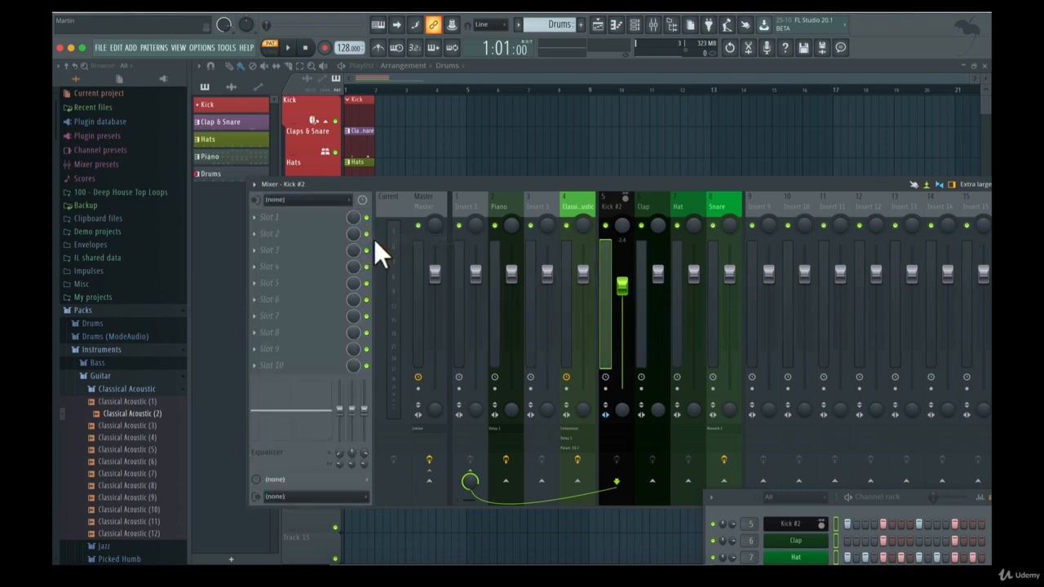
Bring all drum tracks of the mixer into view and briefly play the Drums pattern to examine their waveforms.
left_click_drag(512, 185, 432, 196)
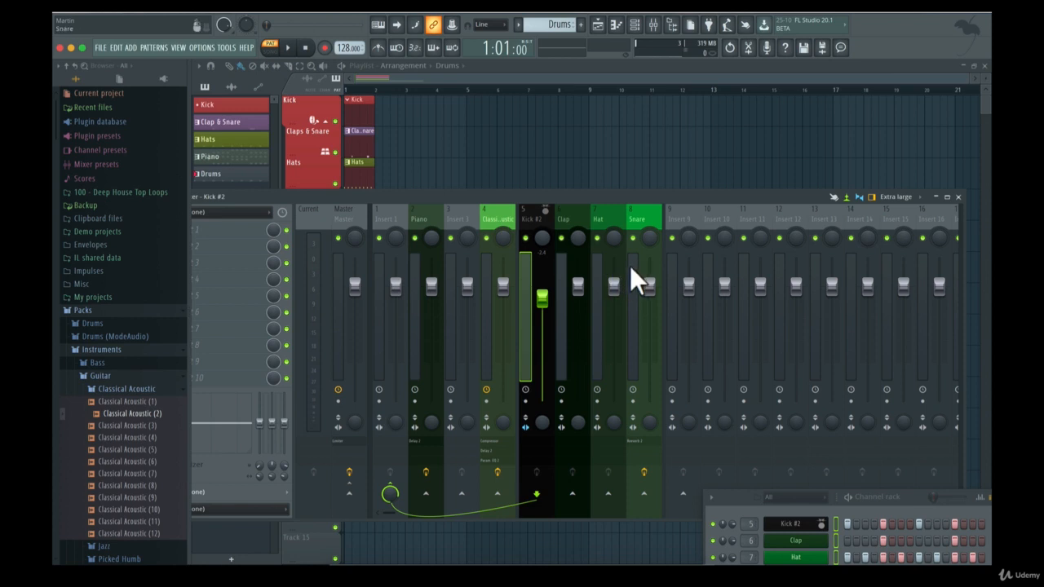
key("space")
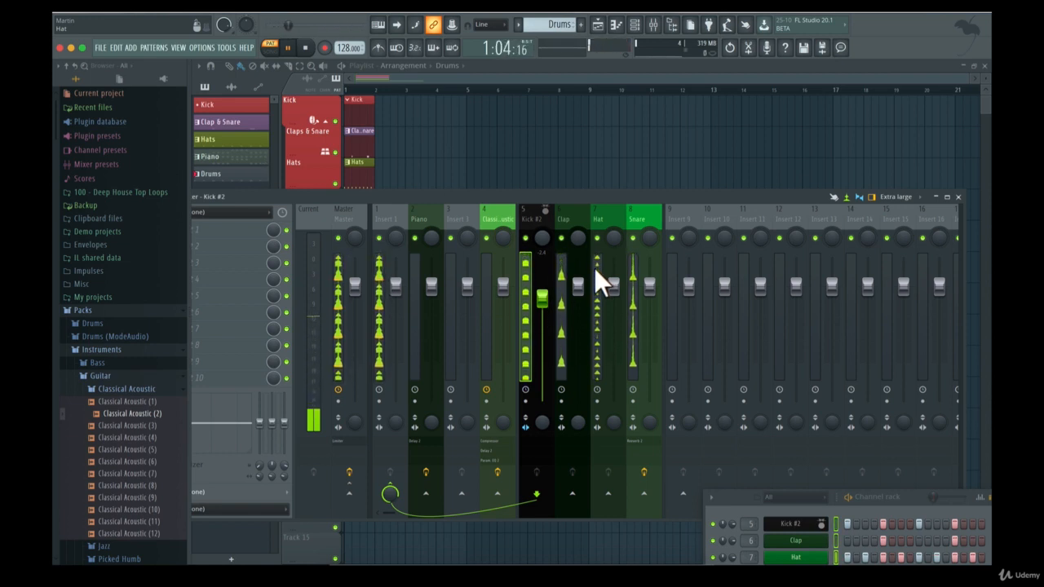
key("space")
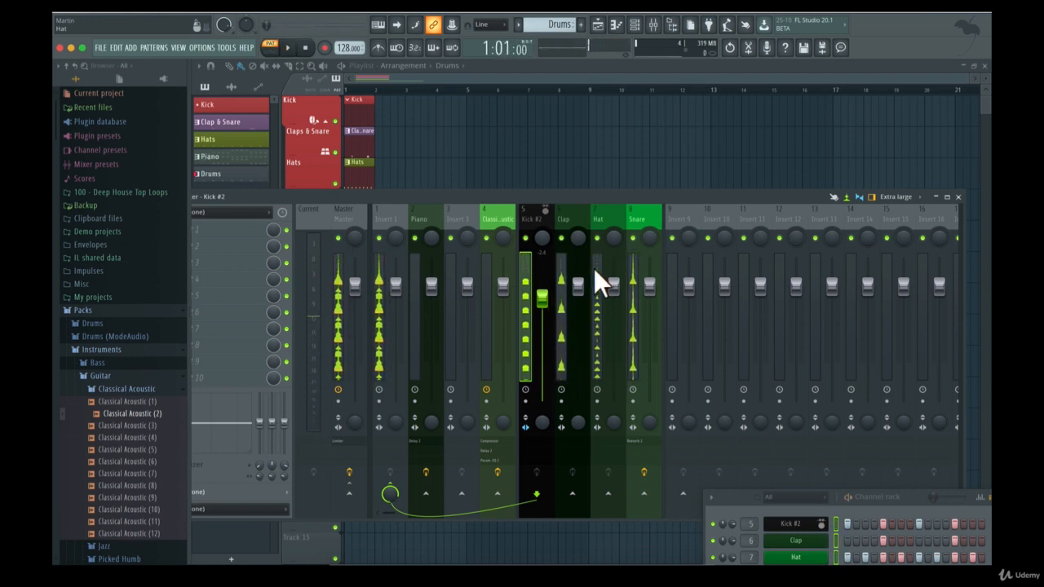